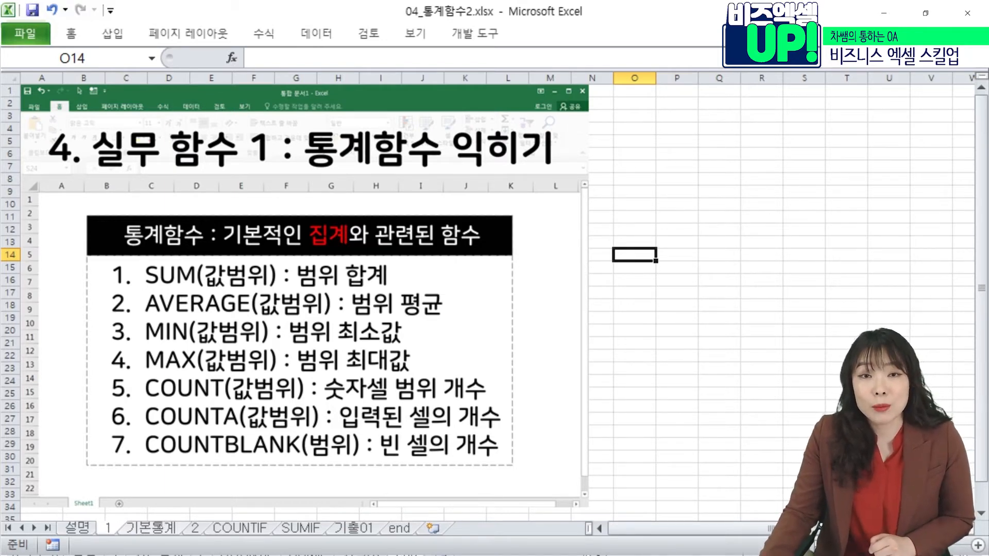
On the 기본통계 sheet, enter =SUM(B6:F6) in 총점 cell G6 and fill it down to G19.
left_click(155, 527)
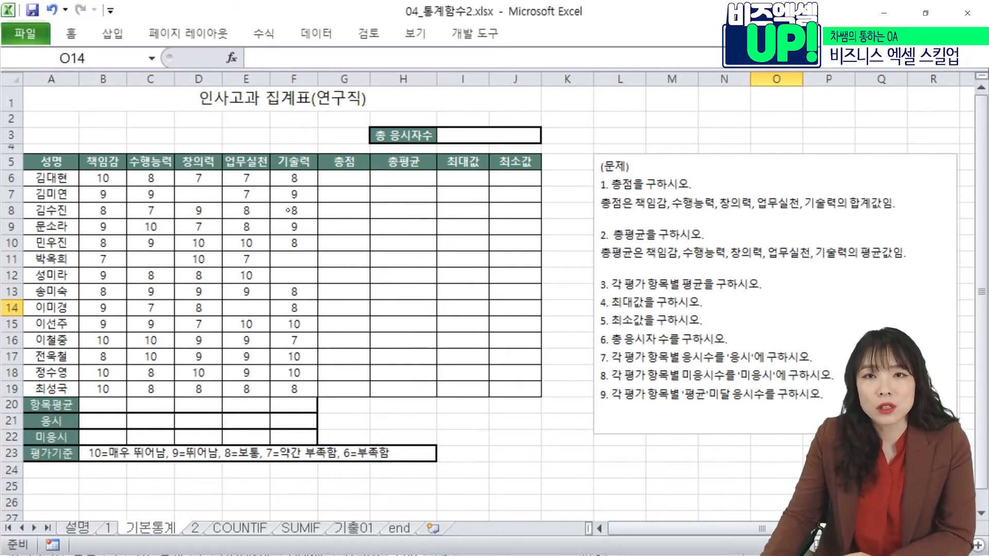
left_click(343, 177)
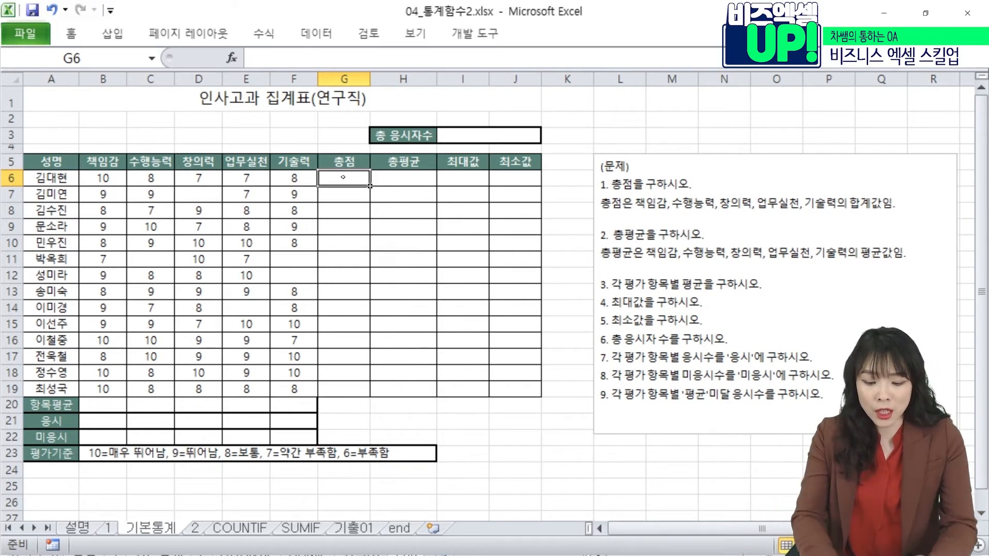
type("=")
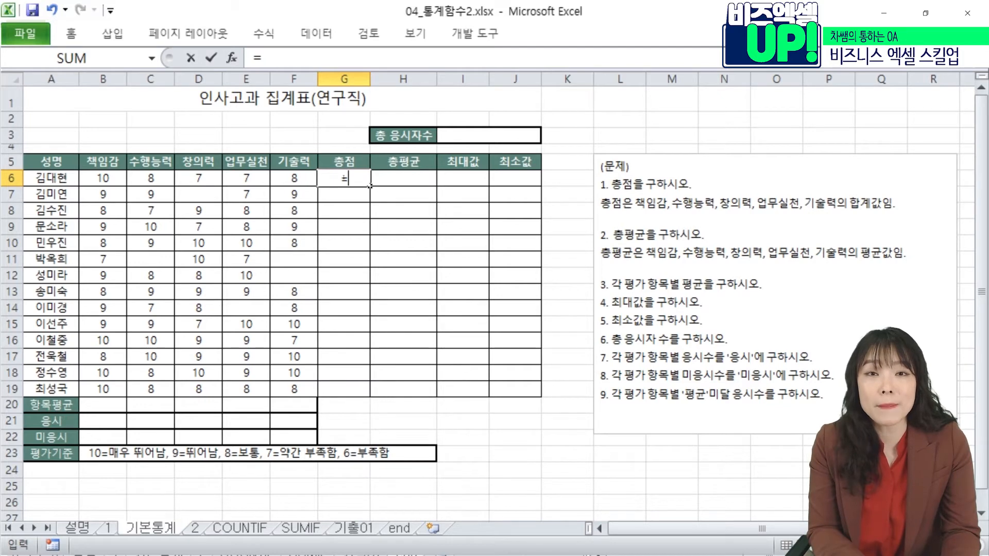
type("녀")
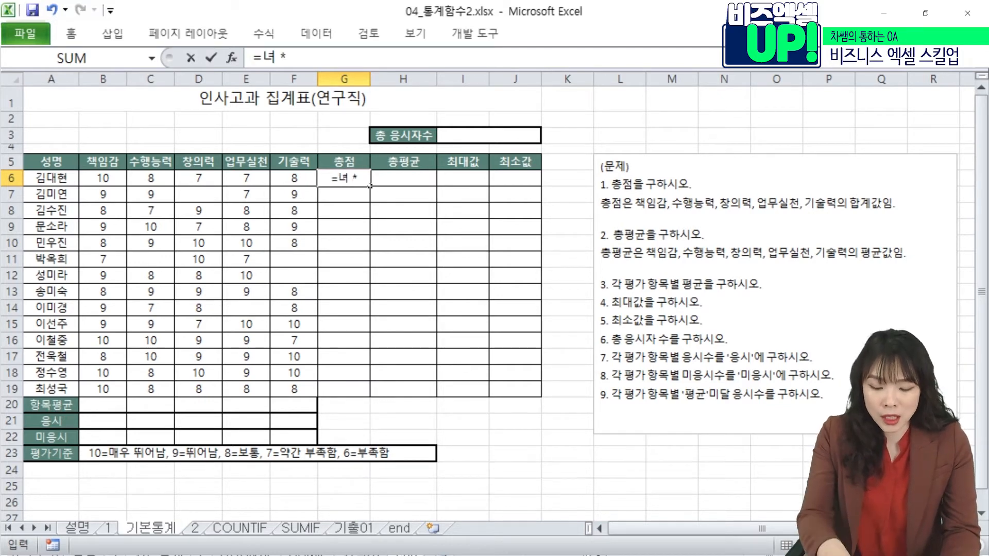
key("BackSpace")
type("sum*")
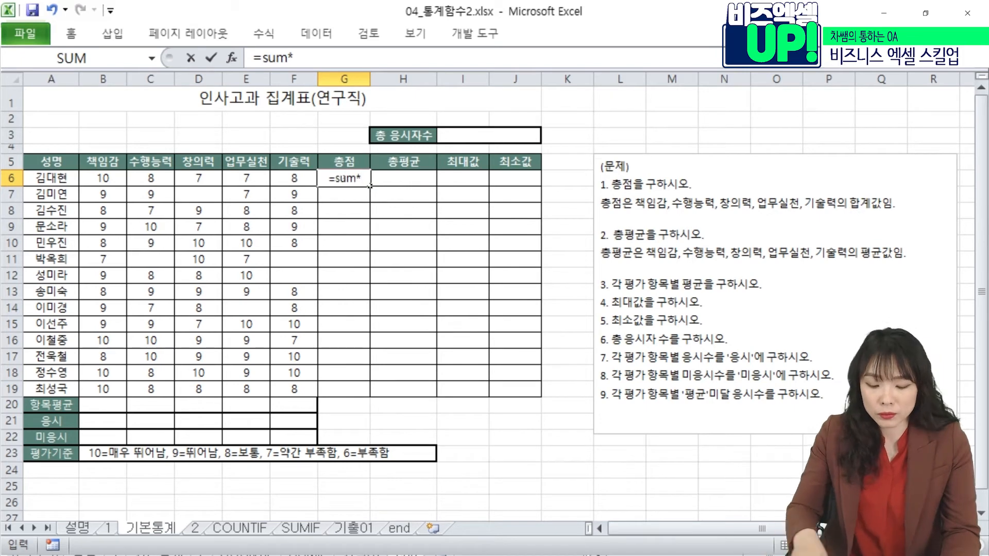
key("BackSpace")
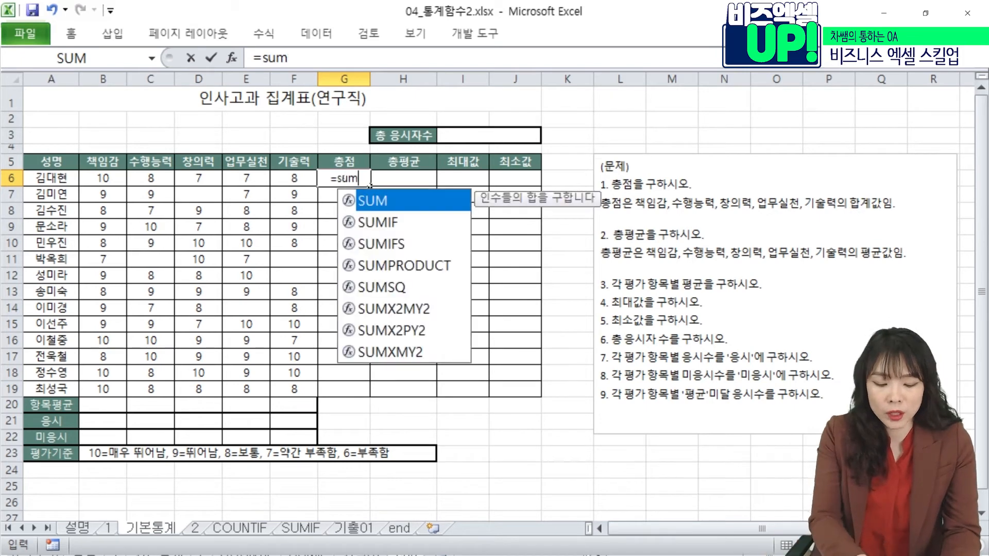
type("(")
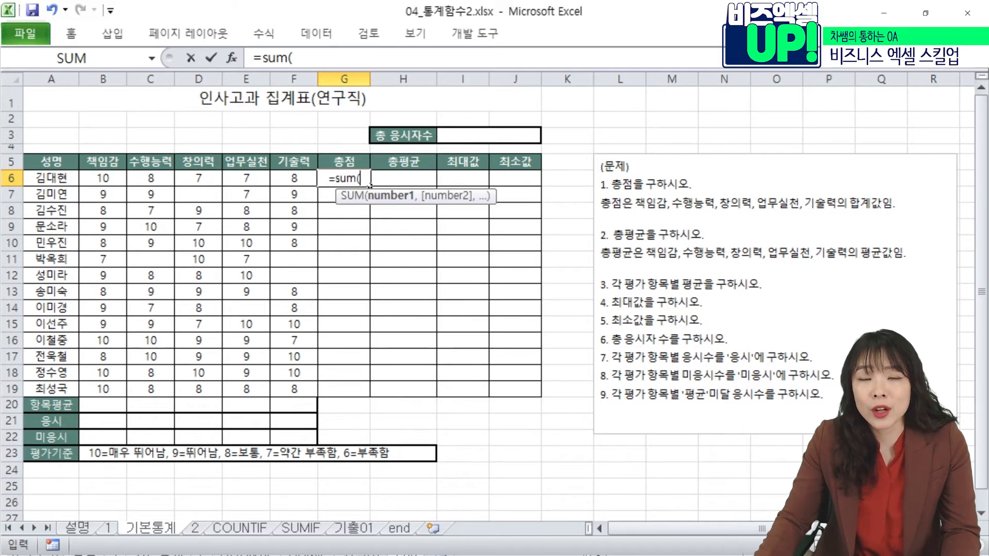
left_click_drag(95, 178, 287, 179)
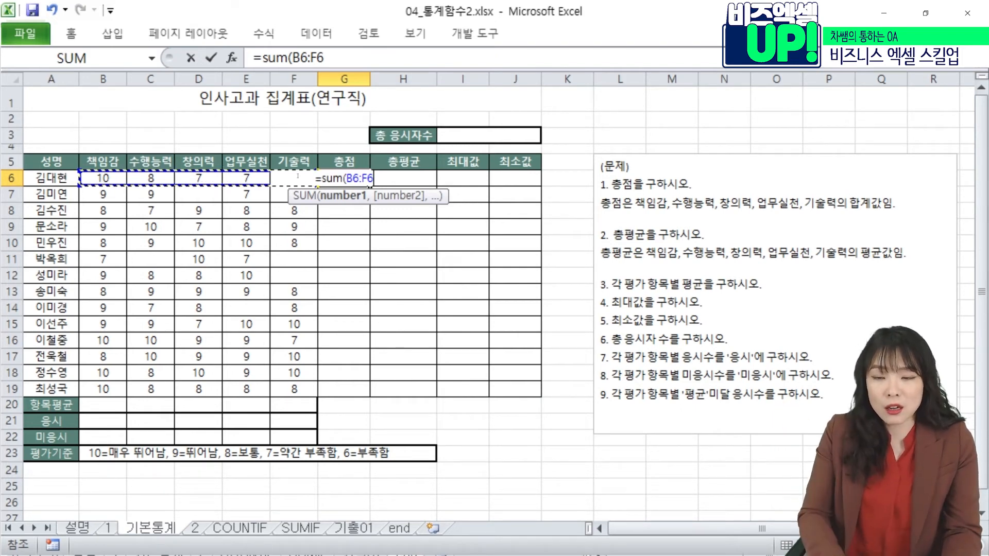
key("Return")
key("Up")
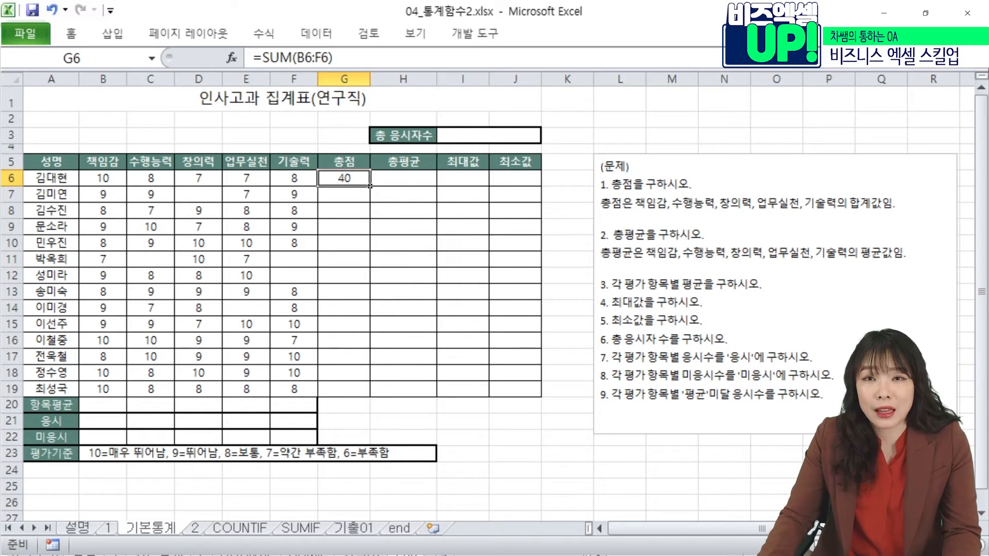
left_click_drag(370, 186, 371, 390)
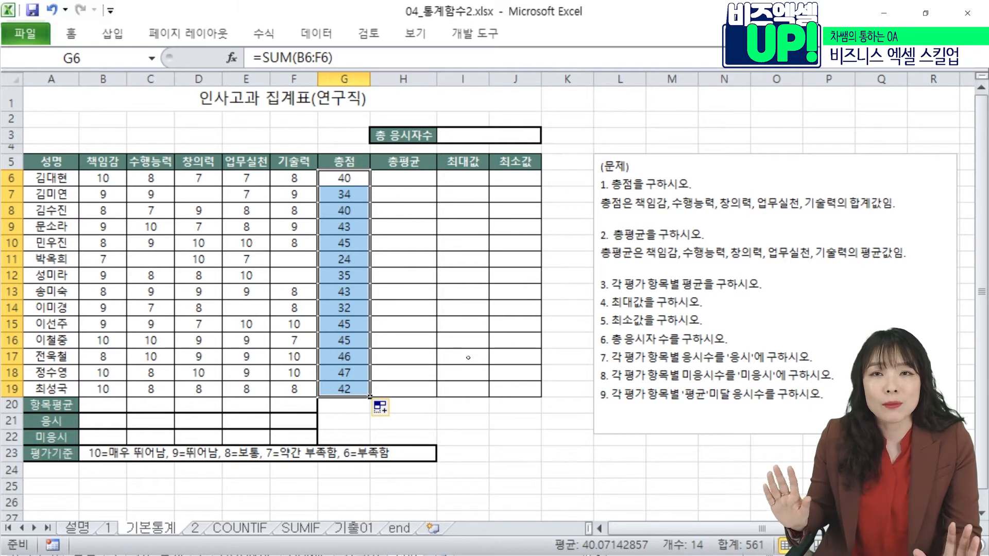
Enter =AVERAGEA(B6:F6) in 총평균 cell H6 and fill it down to H19.
left_click(411, 178)
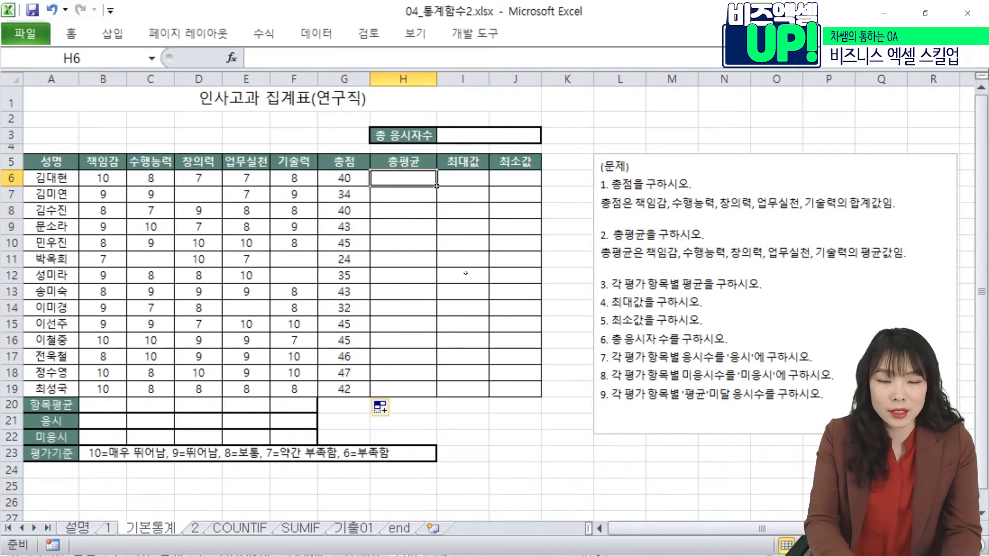
type("=aver")
key("Down")
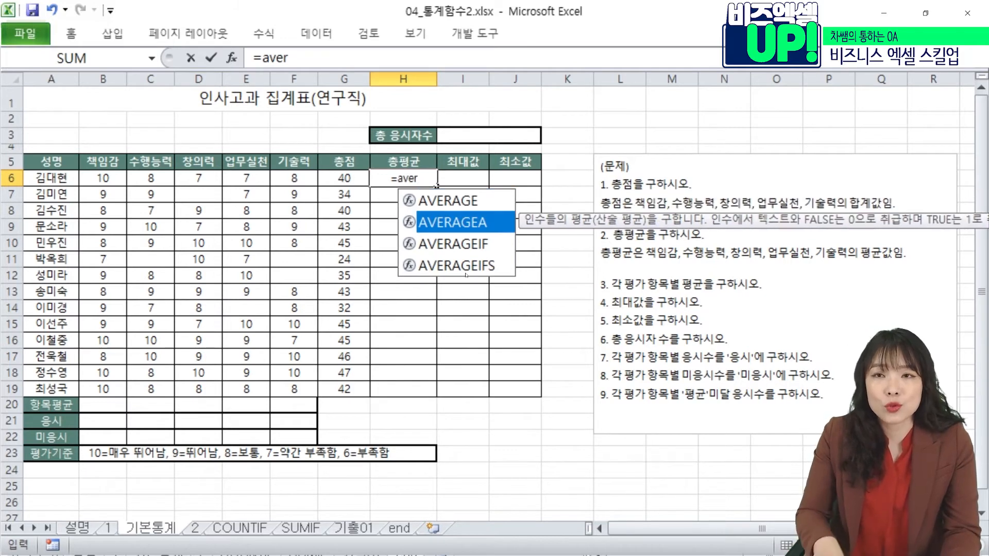
key("Tab")
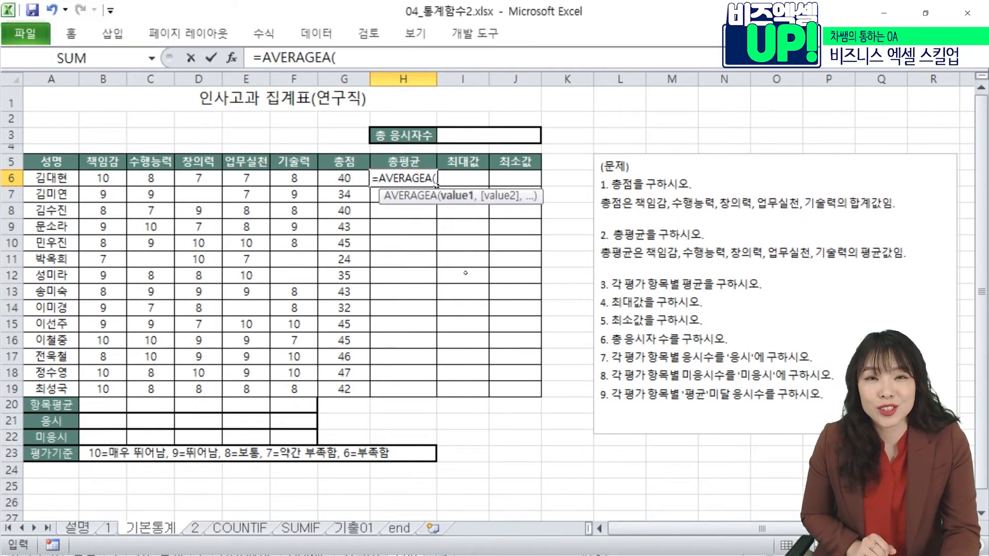
left_click_drag(104, 178, 293, 179)
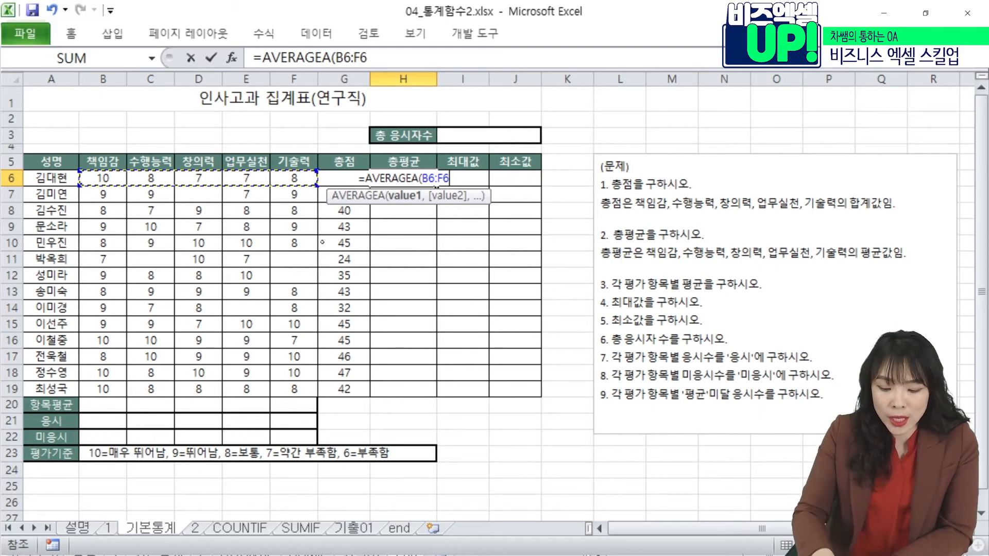
key("Return")
key("Up")
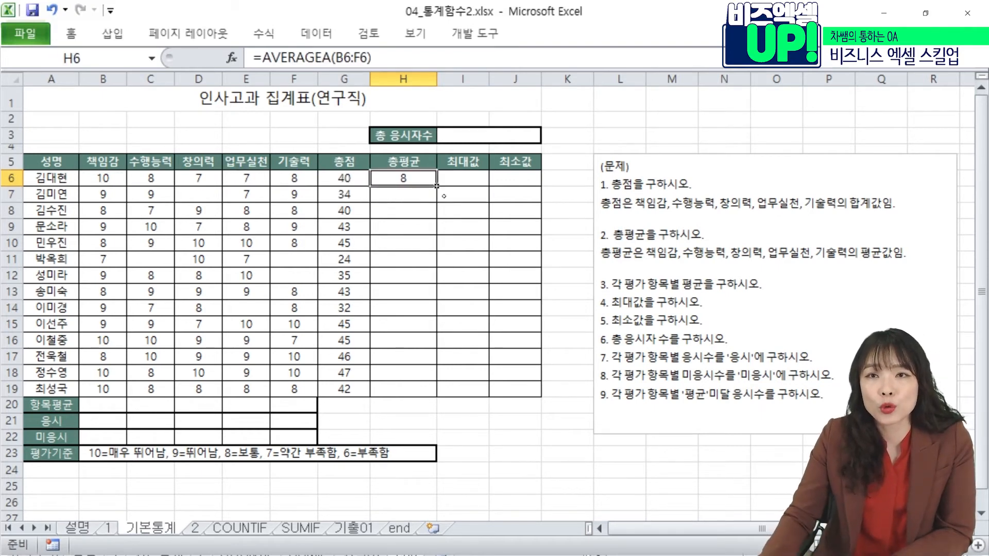
left_click_drag(437, 185, 442, 398)
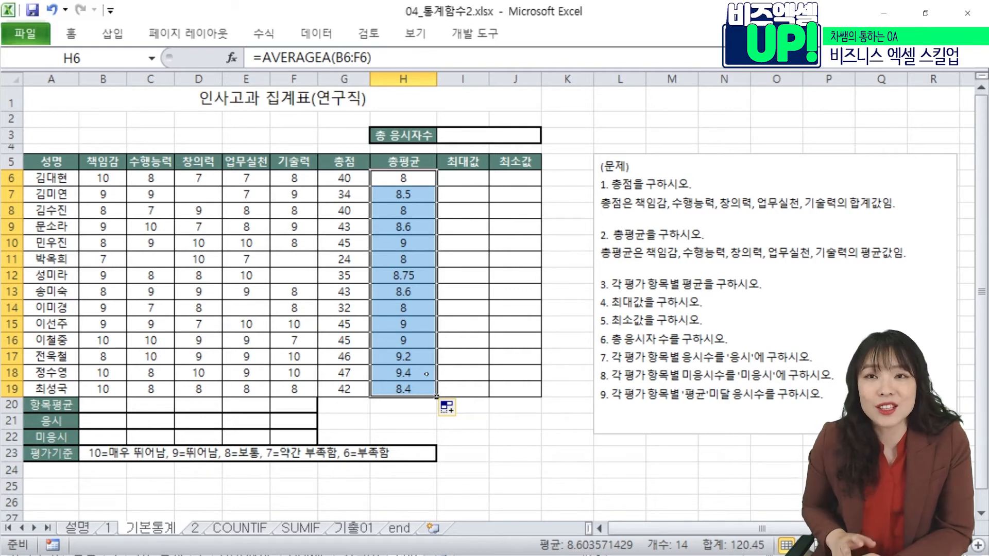
Enter =MAX(B6:F6) in 최대값 cell I6 and fill it down to I19.
left_click(457, 182)
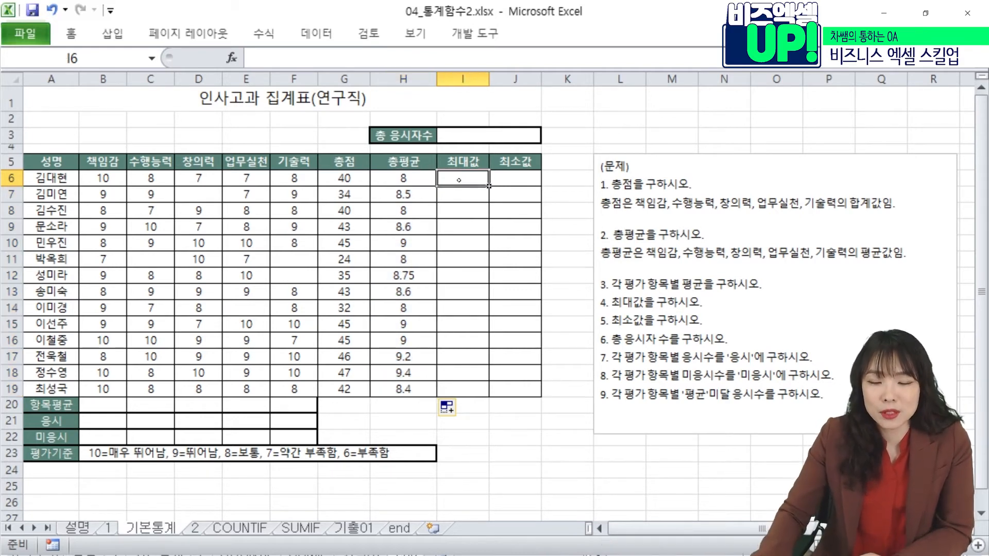
type("=max(")
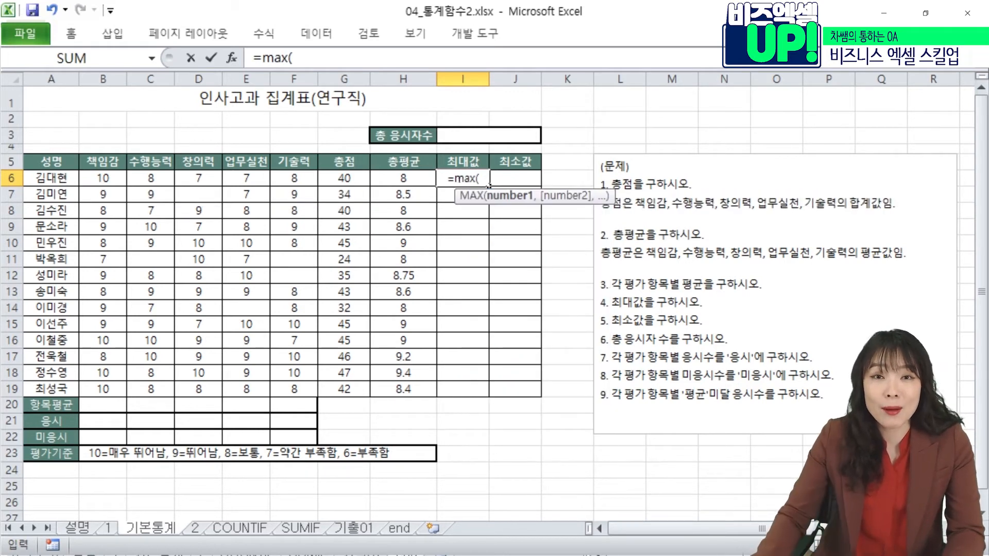
left_click_drag(103, 177, 295, 178)
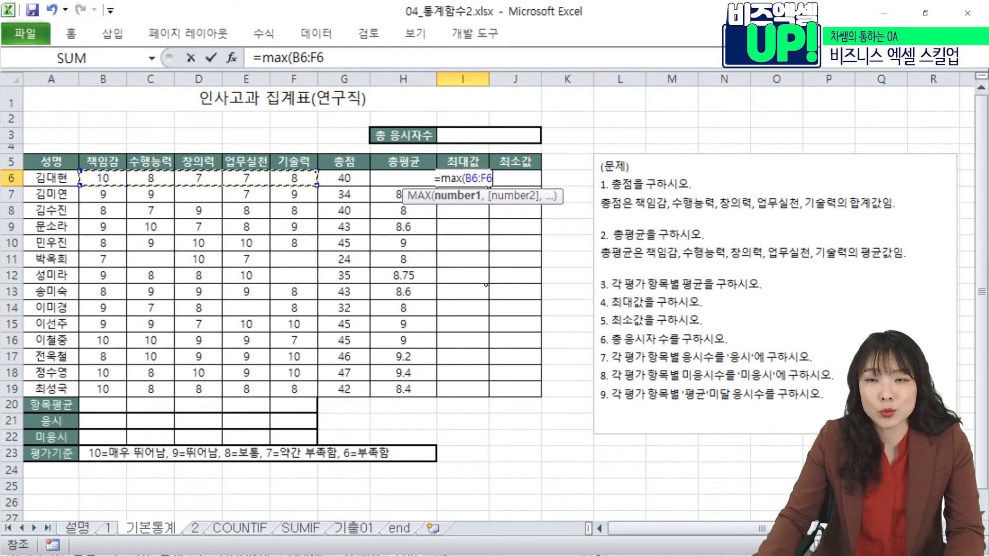
key("Return")
key("Up")
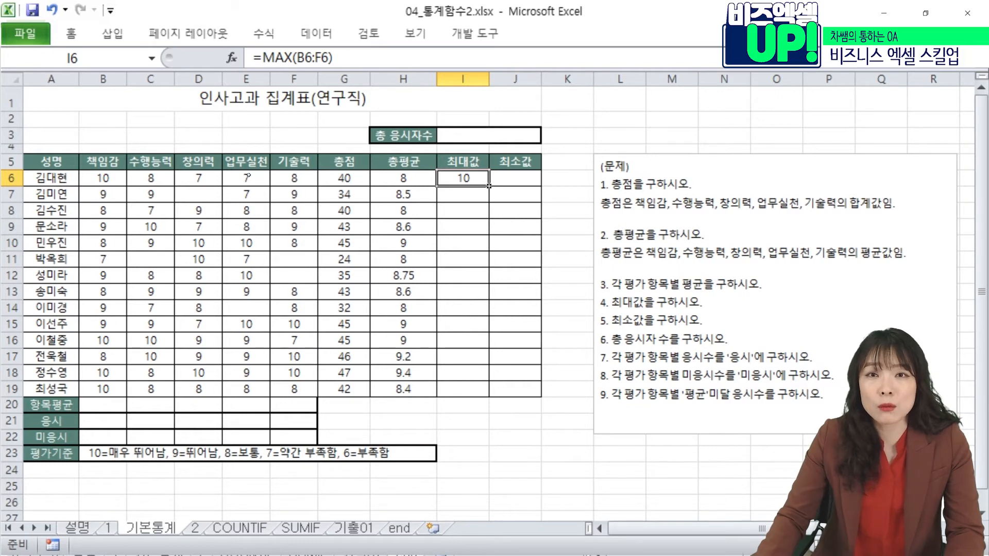
left_click_drag(489, 186, 489, 397)
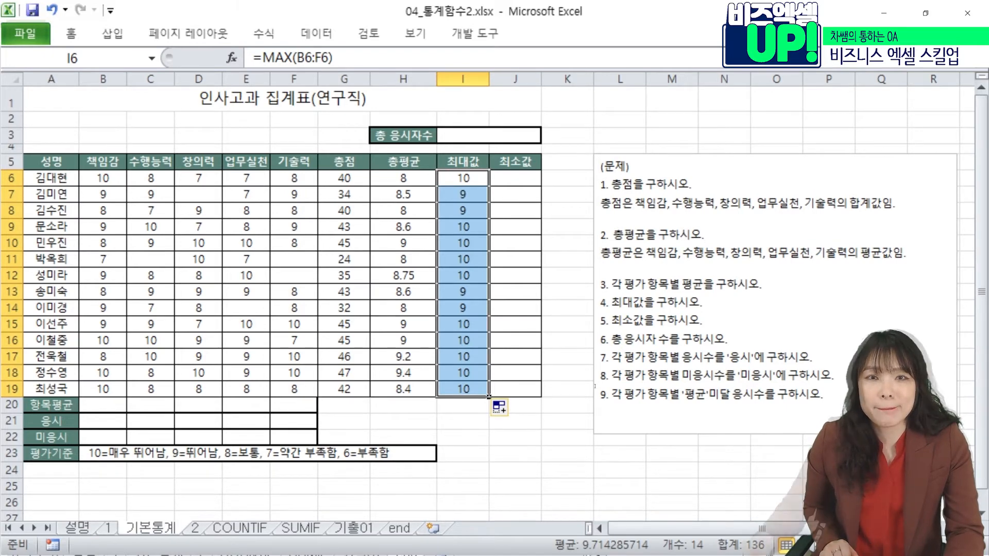
Enter =MIN(B6:F6) in 최소값 cell J6 and fill it down to J19.
left_click(526, 179)
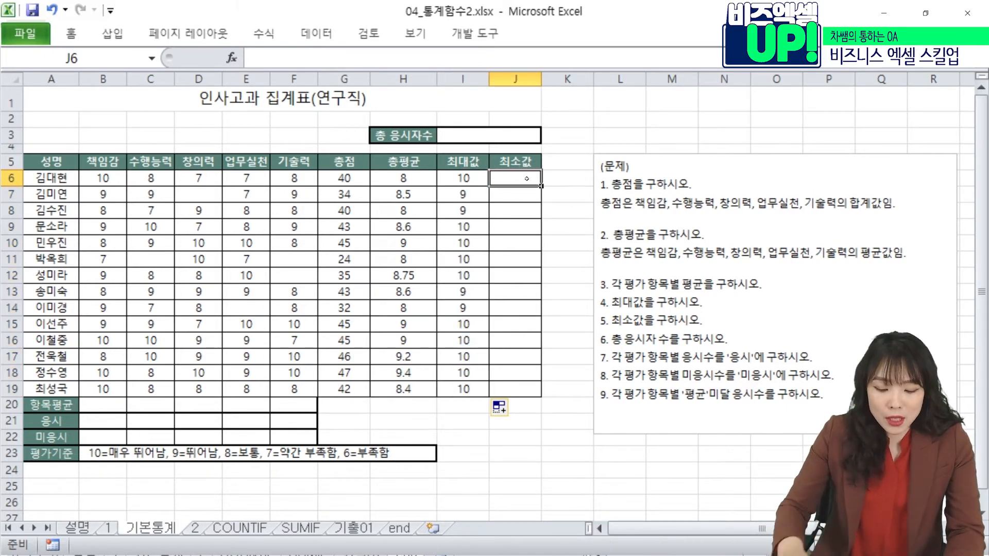
type("=min(")
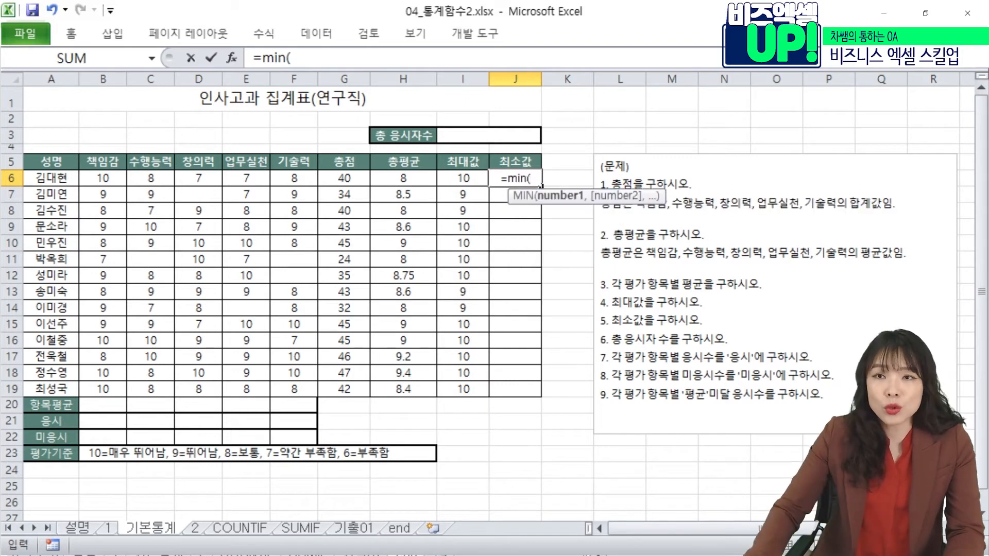
left_click(122, 179)
left_click_drag(137, 178, 310, 183)
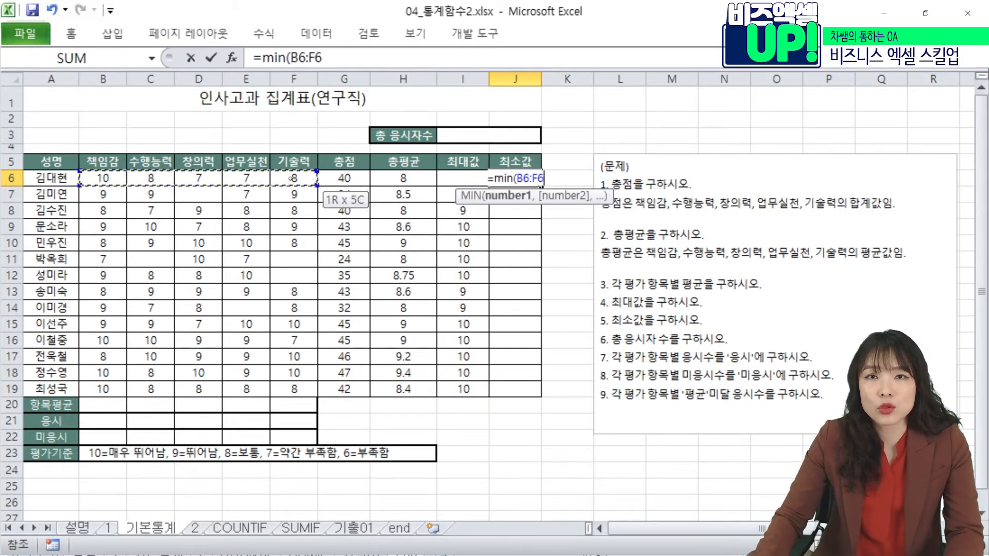
key("Return")
left_click(526, 180)
left_click_drag(542, 186, 541, 395)
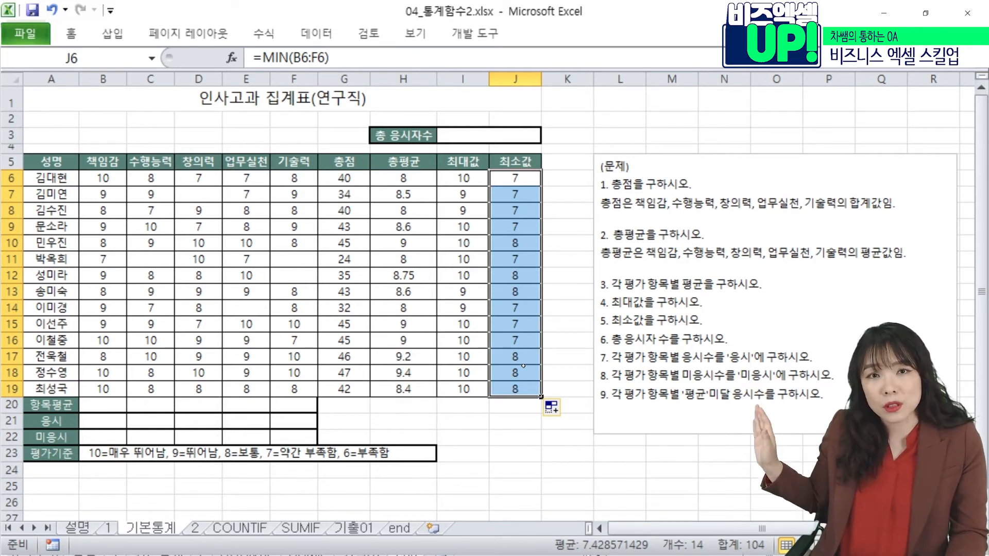
left_click(295, 257)
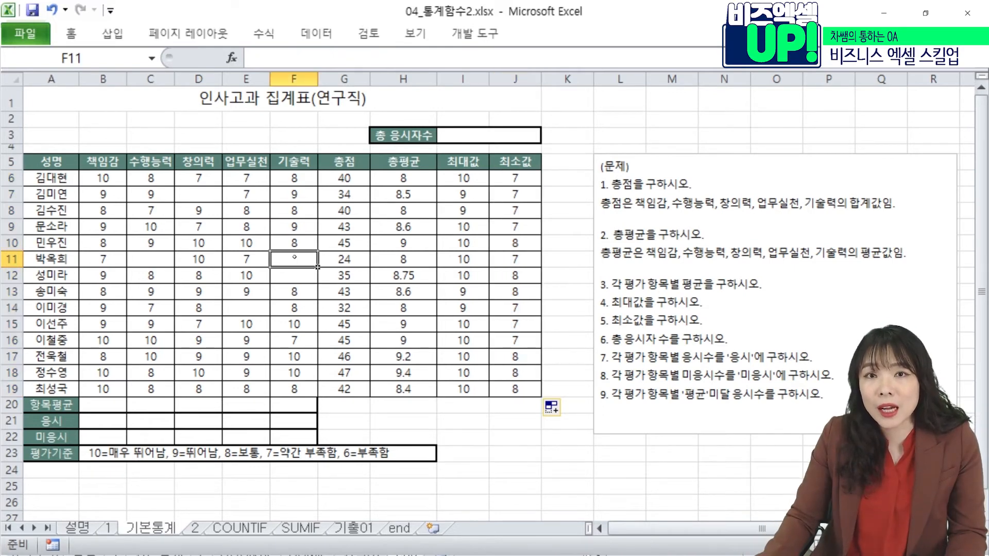
left_click(261, 264)
left_click(156, 256)
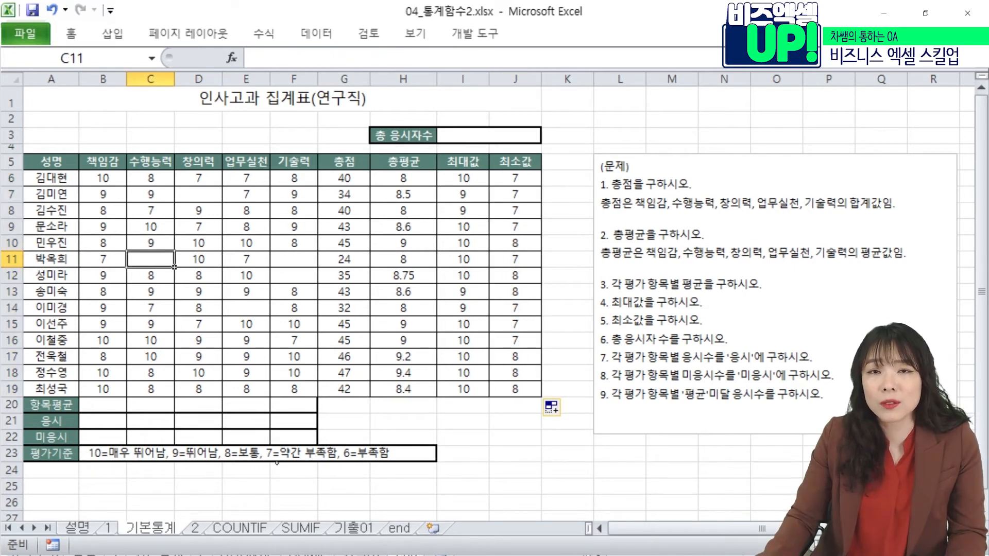
left_click(300, 266)
left_click(249, 262)
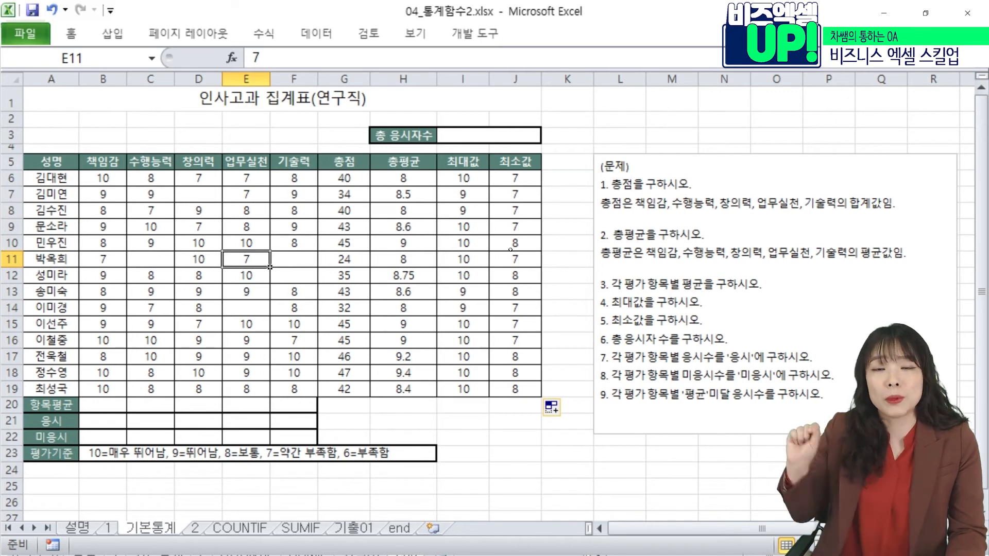
Try a score of 0 in the blank 기술력 cell F11, then undo the entry.
left_click(302, 253)
type("0")
key("Return")
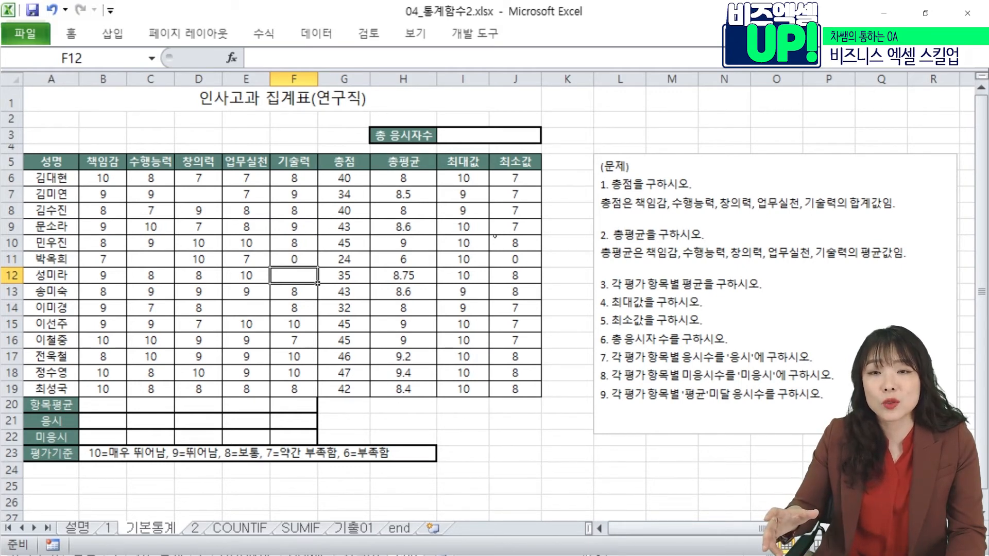
left_click(308, 257)
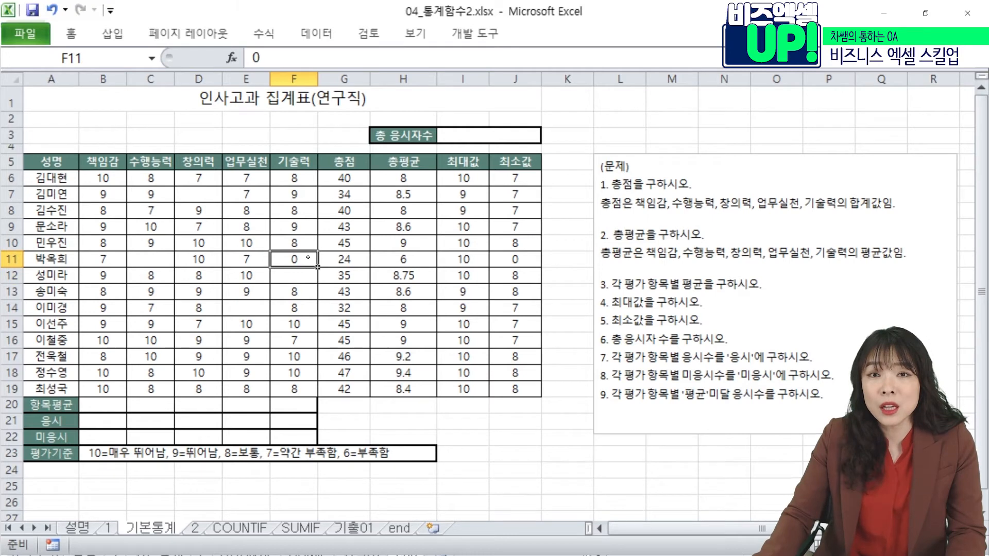
key("ctrl+z")
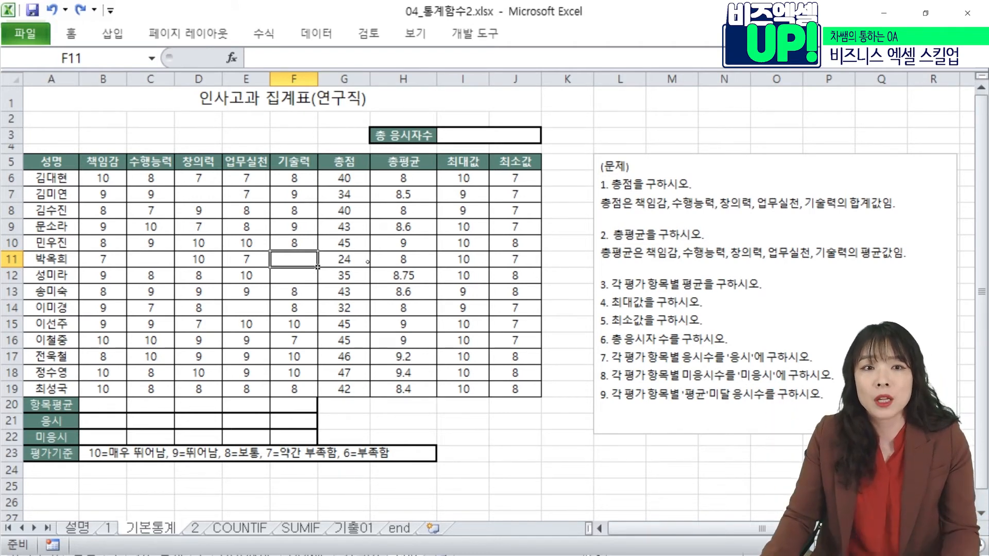
Enter =AVERAGE(B6:B19) in 항목평균 cell B20 and fill it across to F20.
left_click(107, 405)
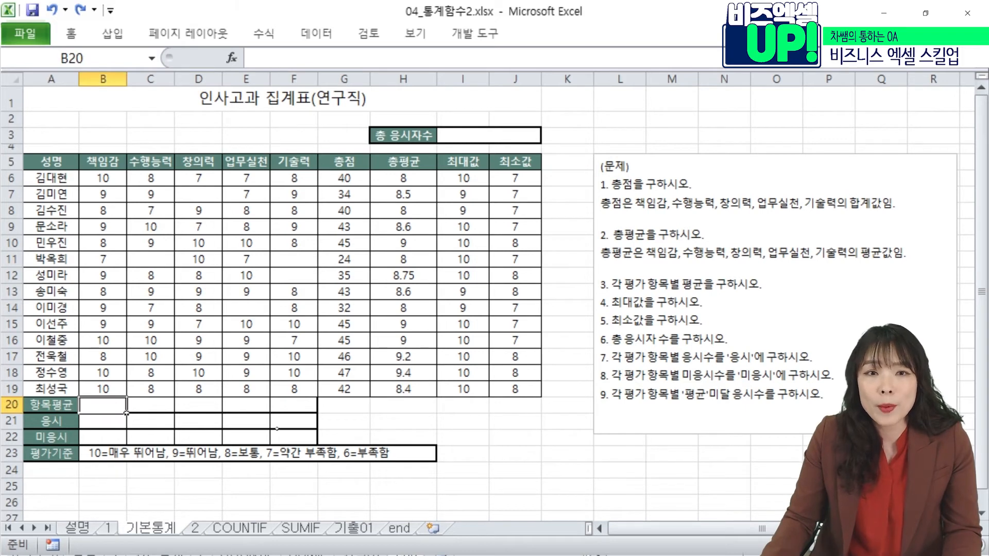
left_click(101, 419)
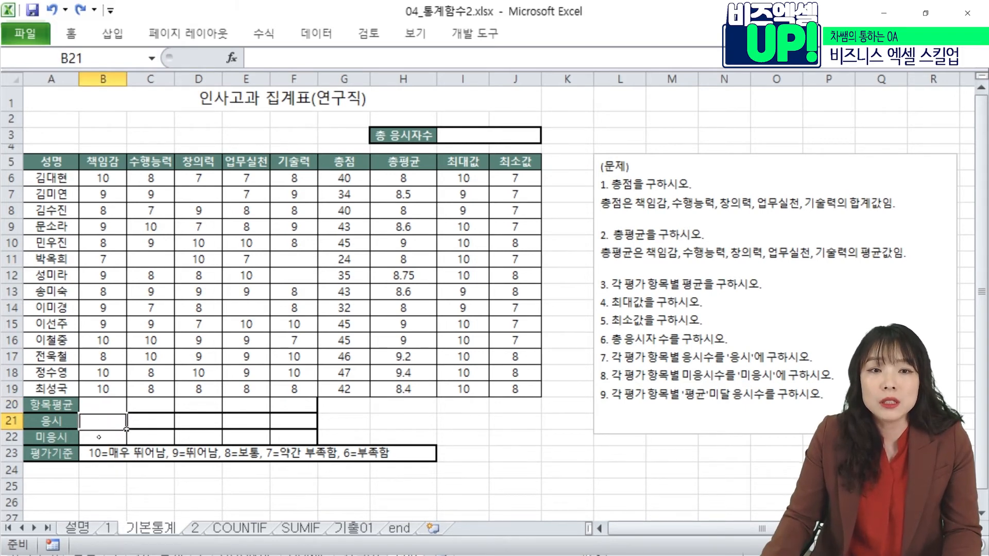
left_click(98, 438)
left_click(104, 404)
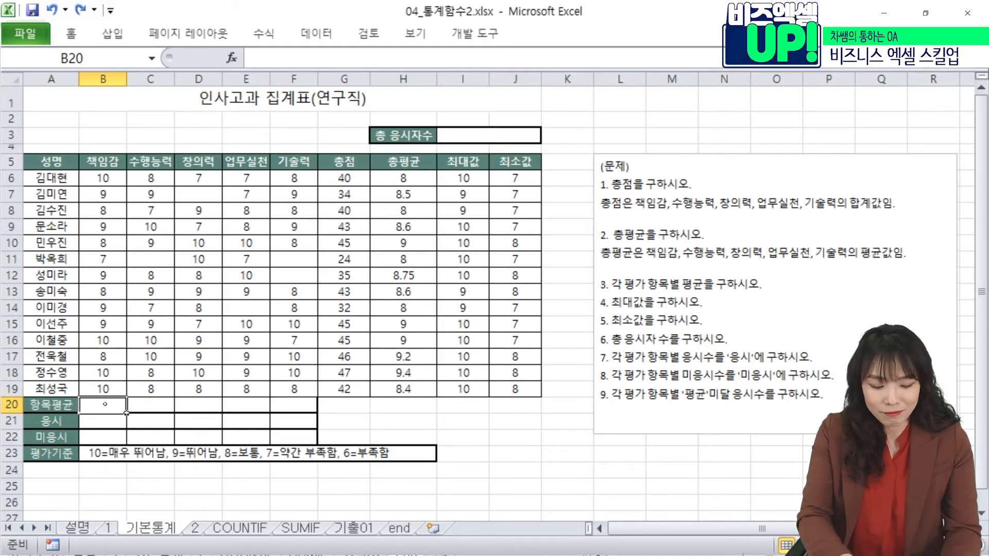
type("=averag")
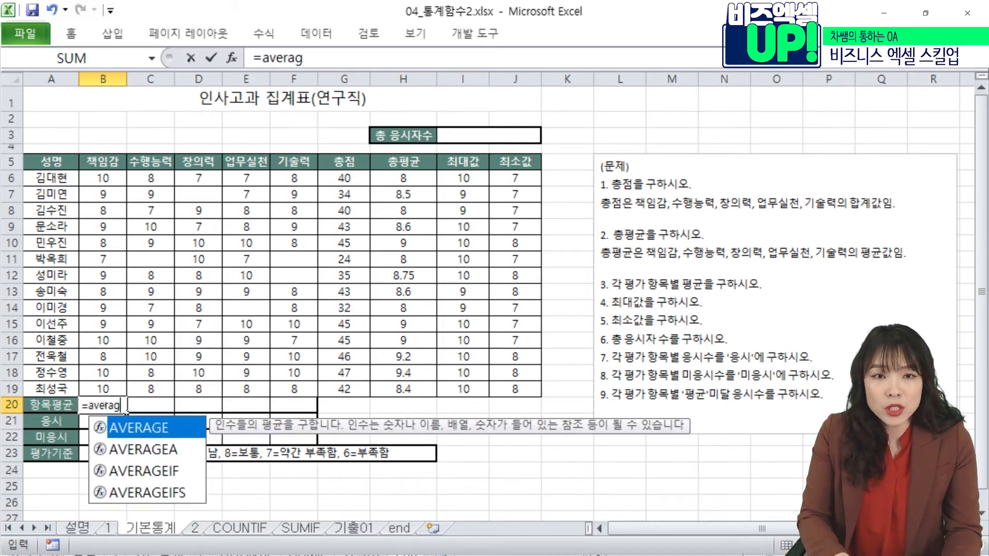
type("e(")
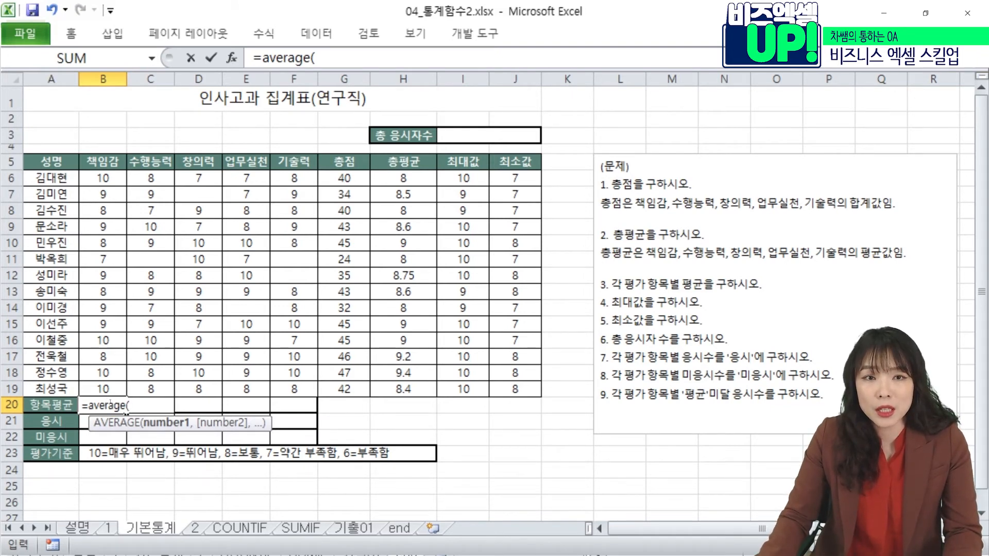
left_click_drag(103, 178, 116, 390)
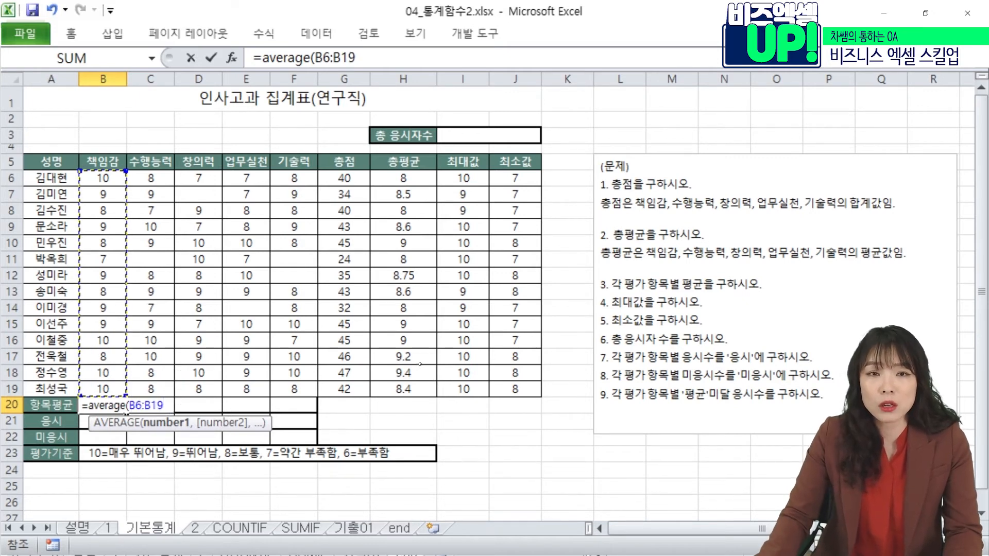
type(")")
key("Return")
key("Up")
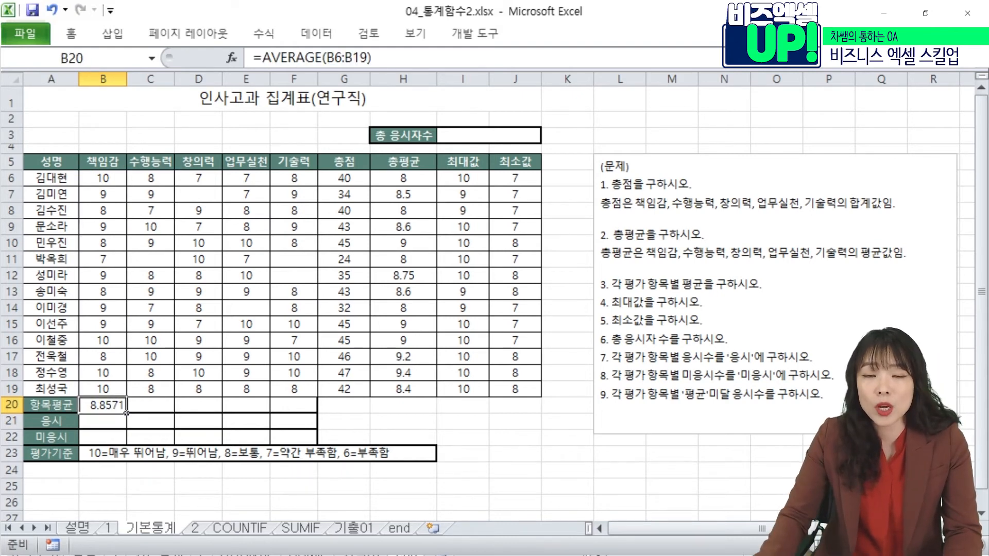
left_click_drag(127, 414, 309, 412)
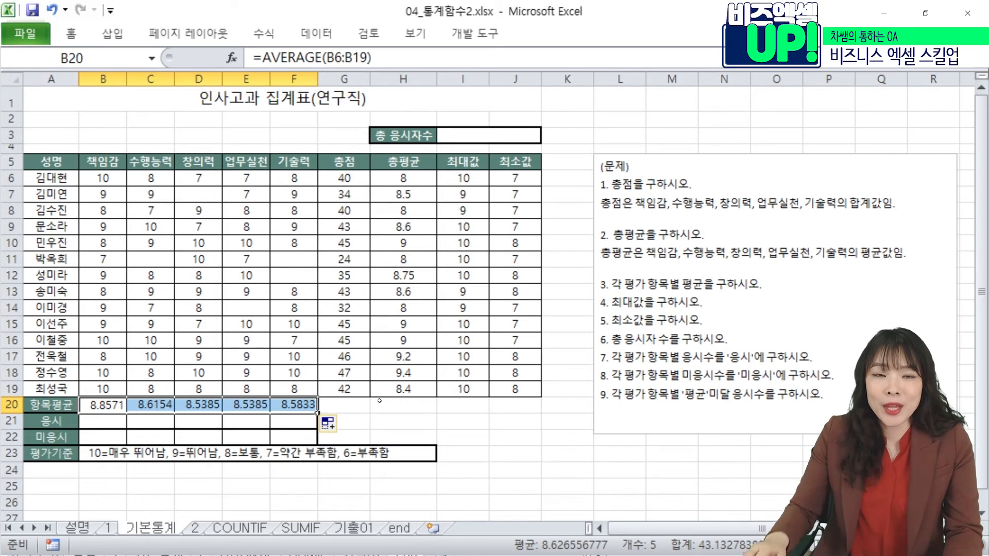
Enter =COUNT(B6:B19) in 응시 cell B21 and fill it across to F21.
left_click(101, 418)
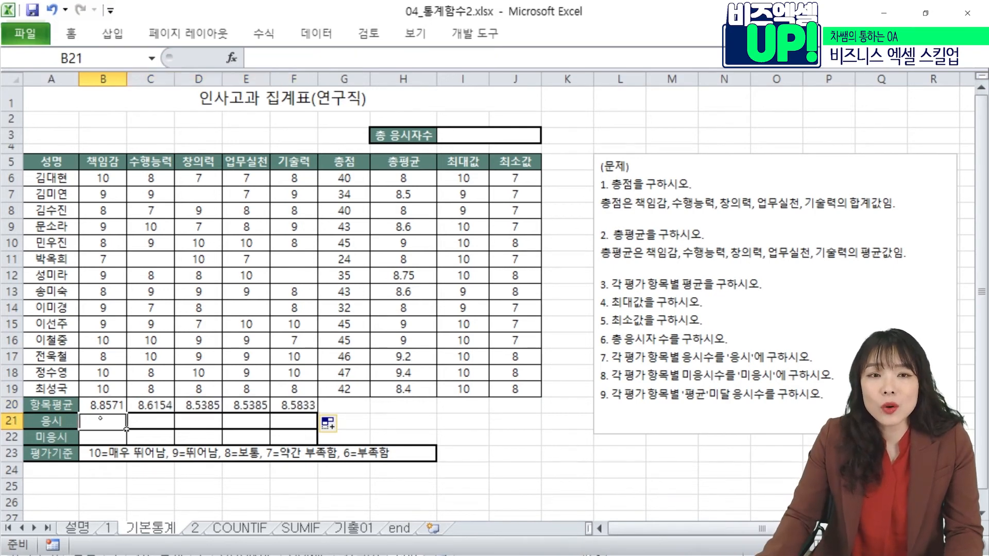
left_click(106, 438)
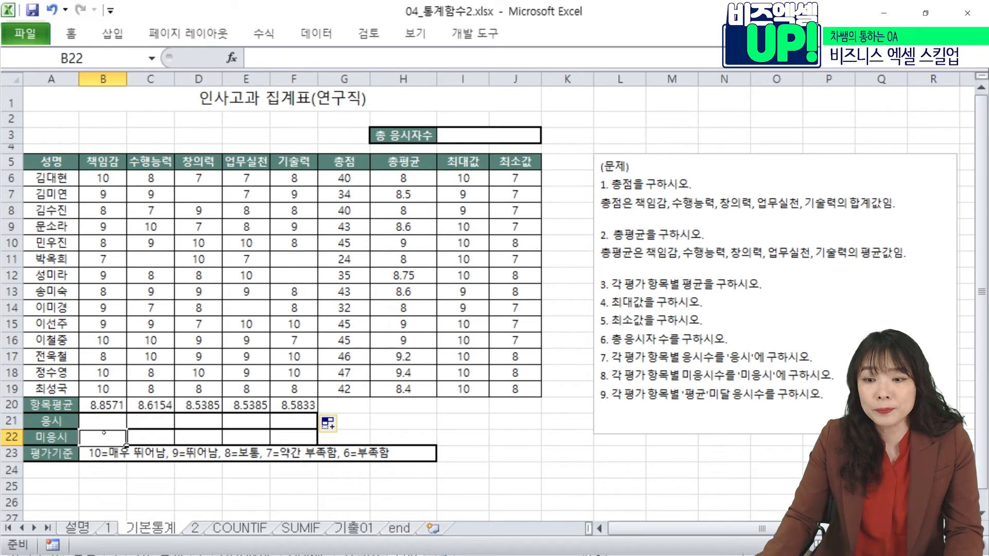
left_click(108, 417)
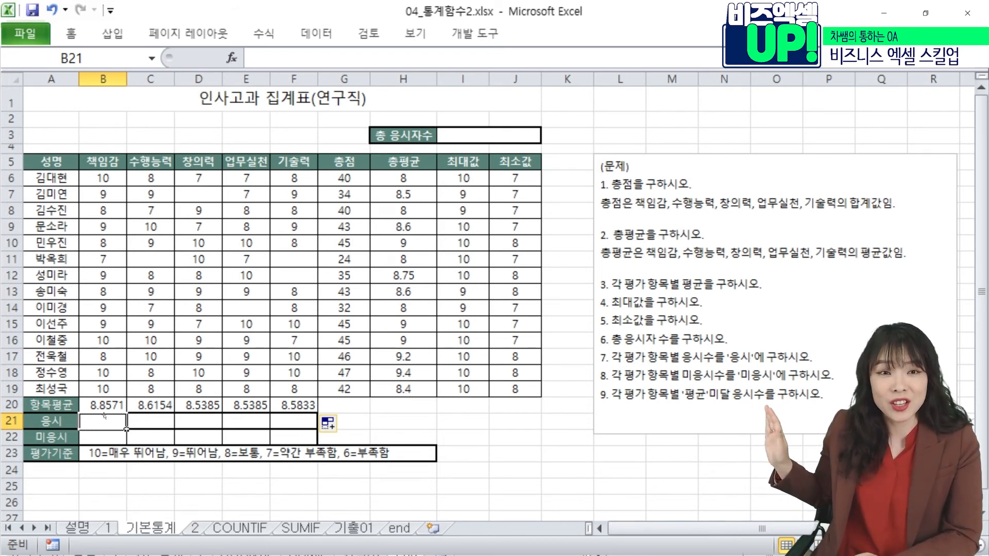
type("=count")
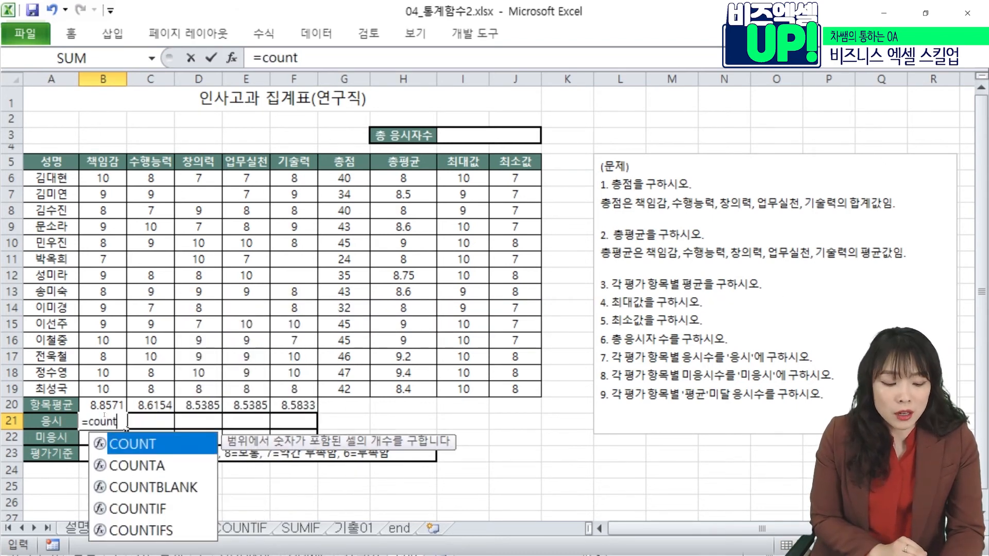
type("a")
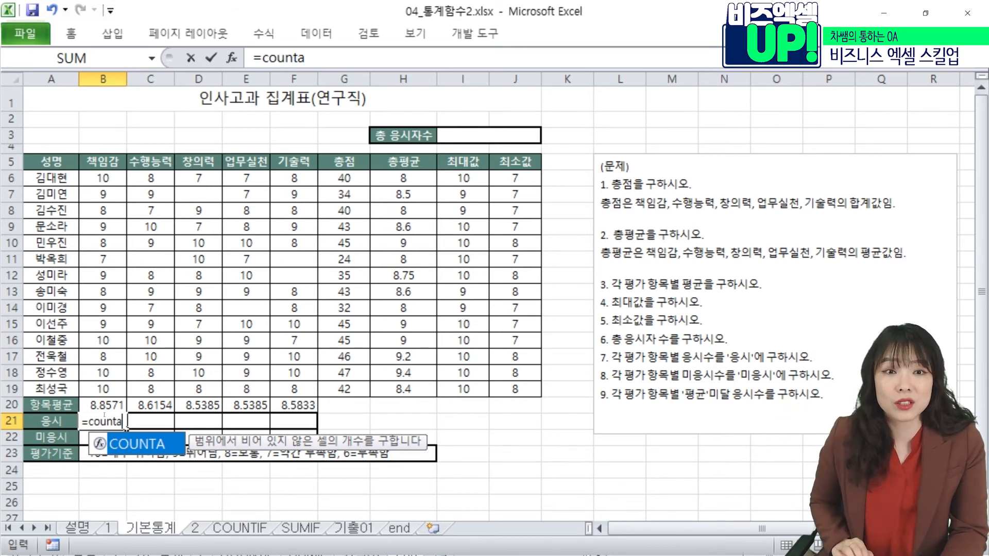
key("BackSpace")
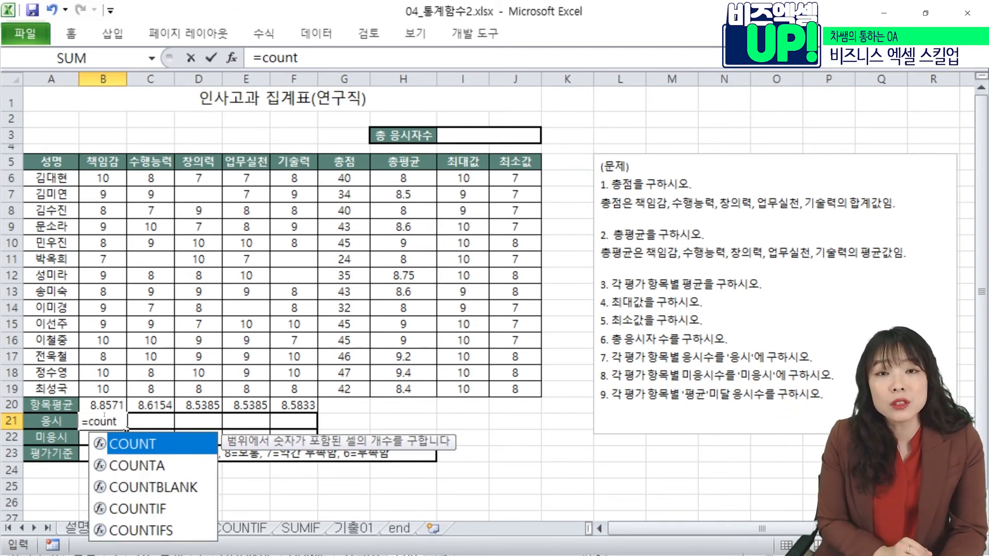
type("(")
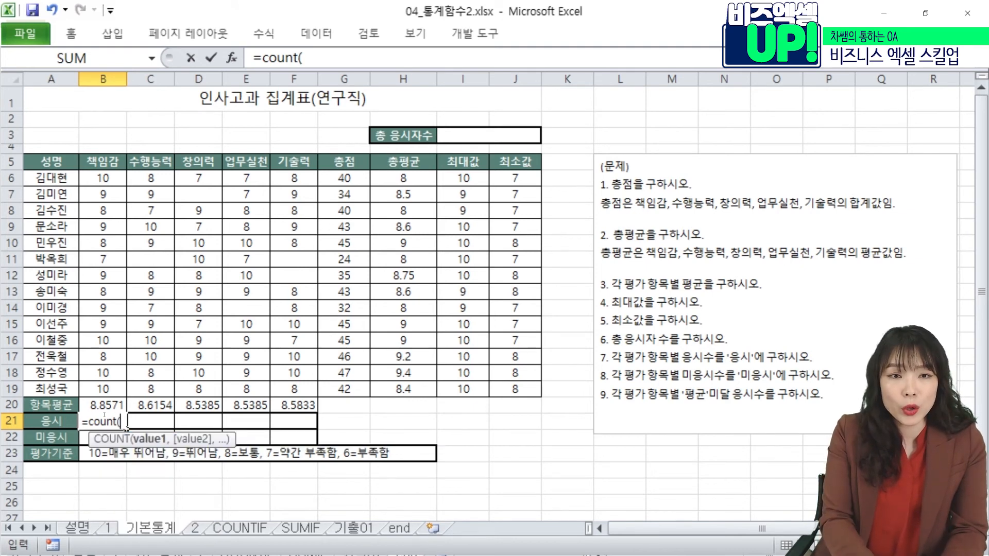
left_click_drag(103, 178, 106, 390)
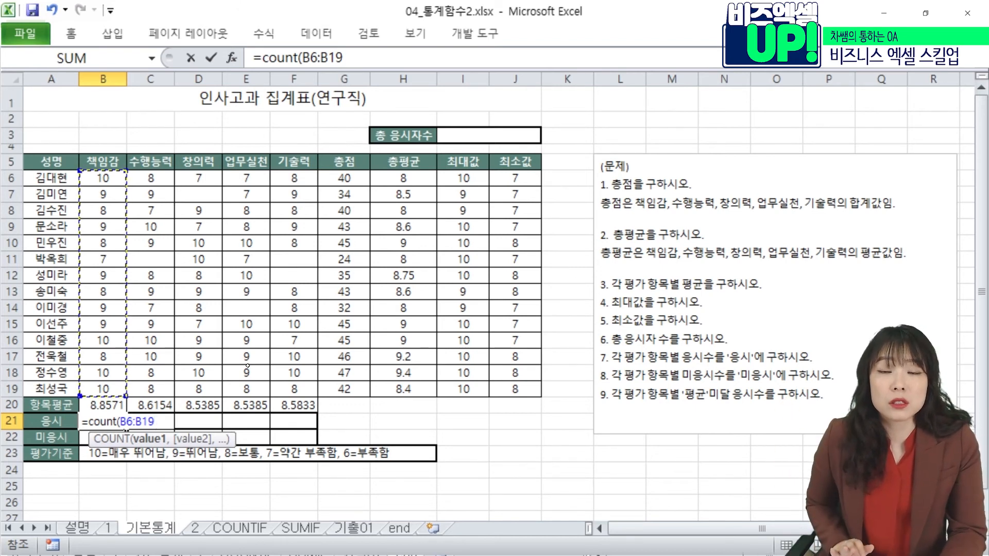
key("Return")
key("Up")
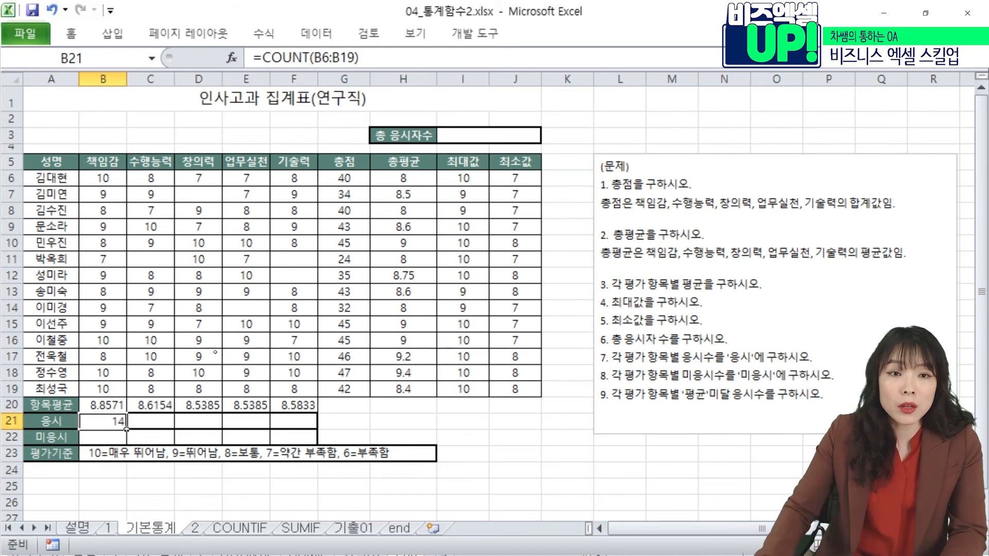
left_click_drag(125, 427, 315, 427)
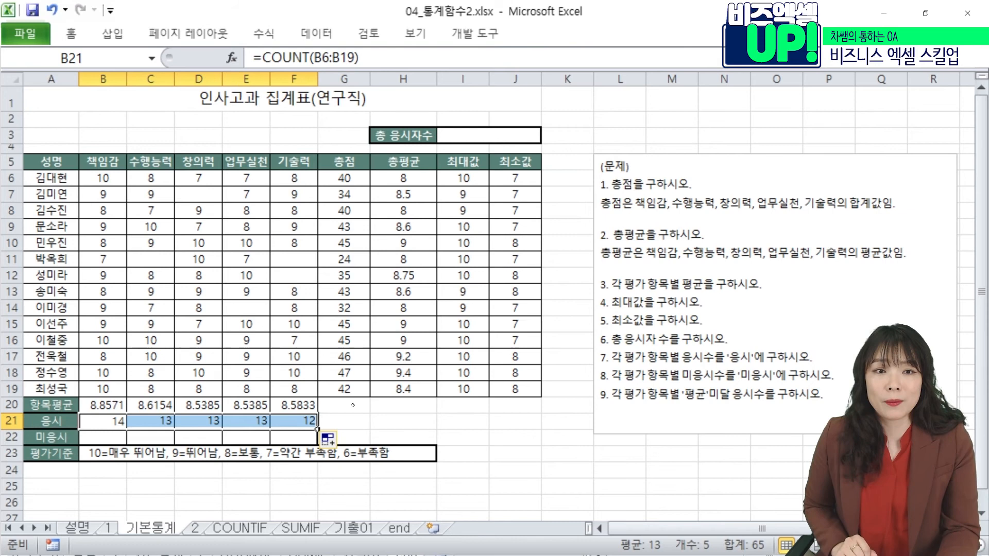
Enter =COUNTBLANK(B6:B19) in 미응시 cell B22 and fill it across to F22.
left_click(114, 438)
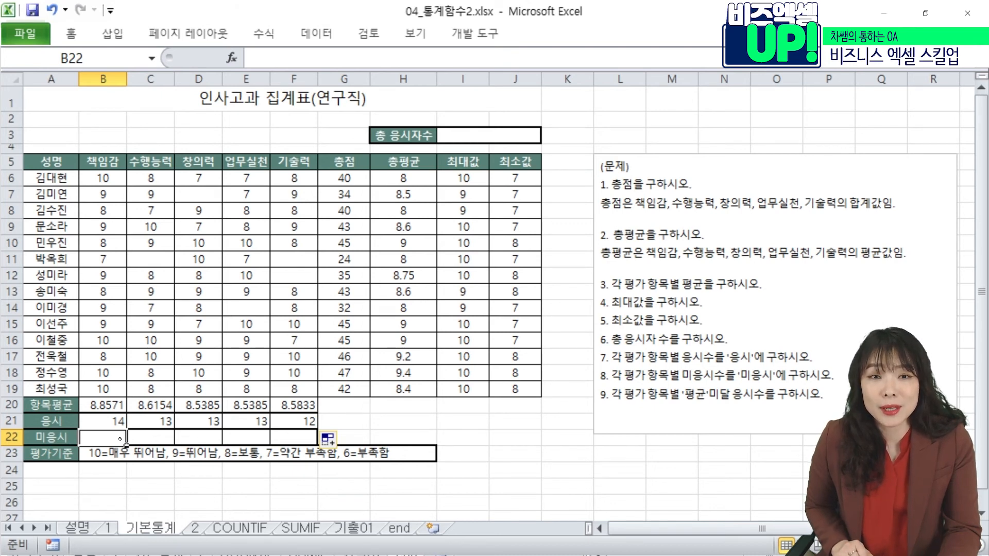
type("=count")
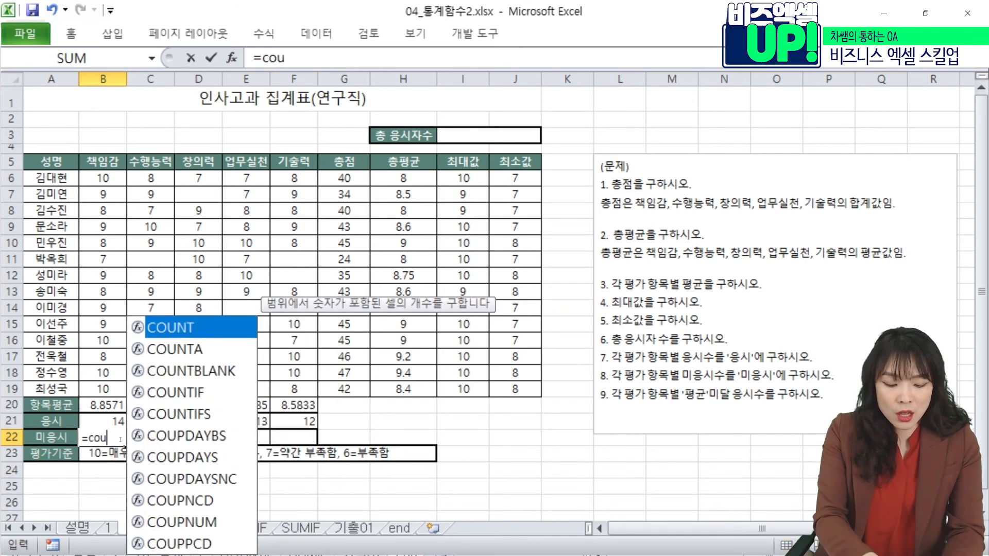
key("Left")
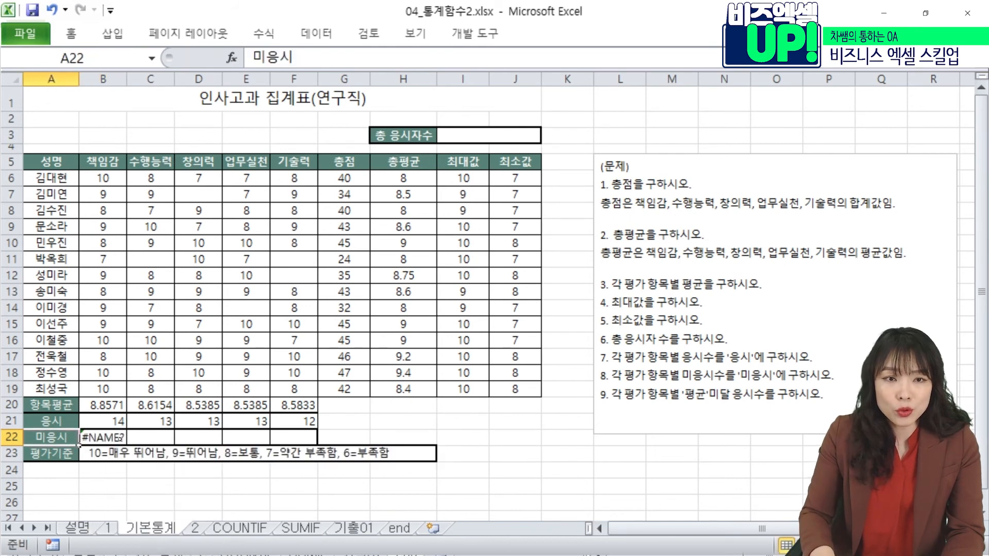
left_click(120, 439)
double_click(119, 438)
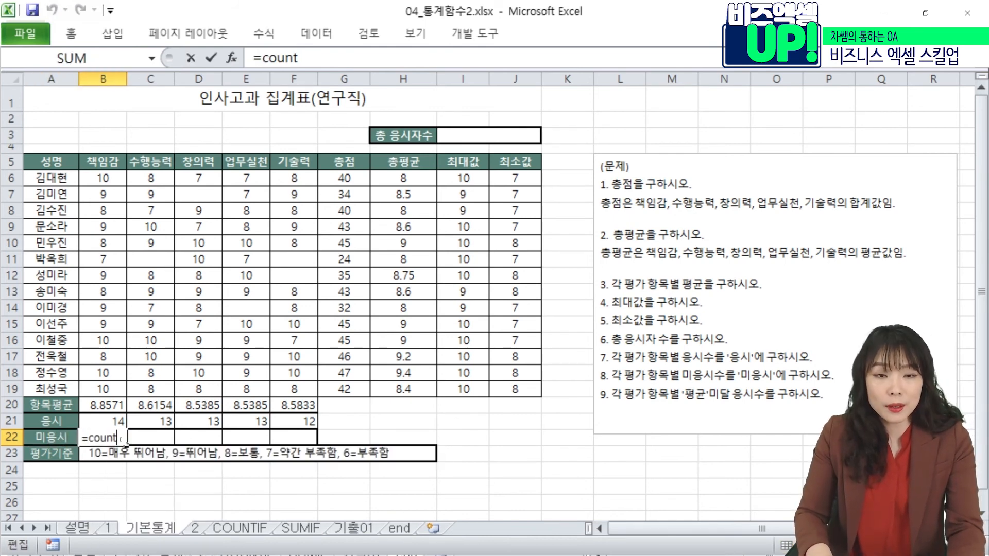
type("b")
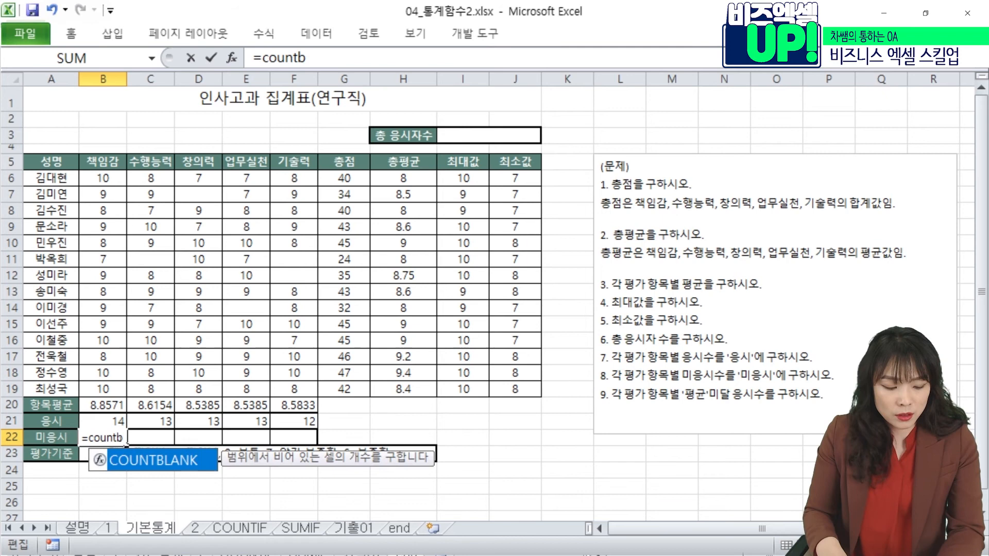
key("Tab")
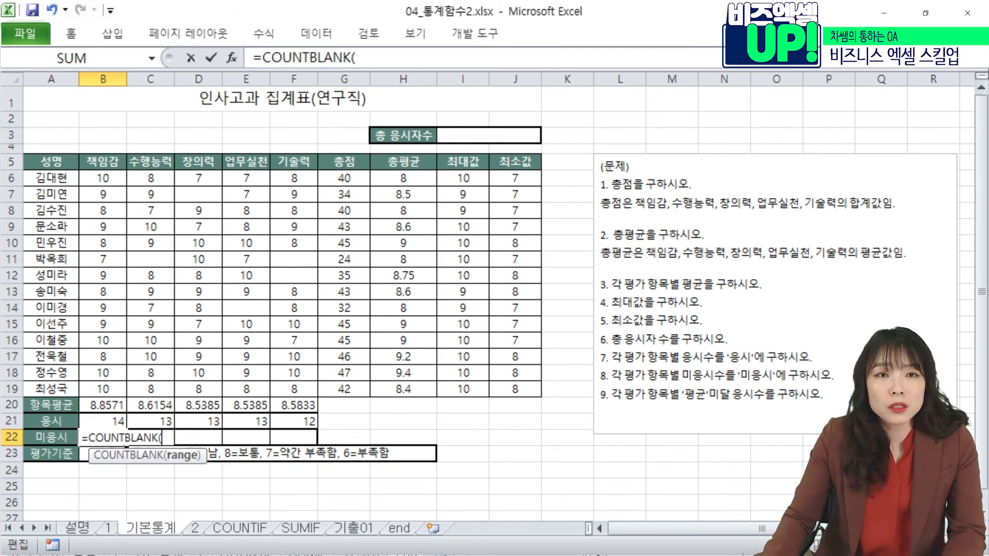
left_click_drag(109, 178, 121, 397)
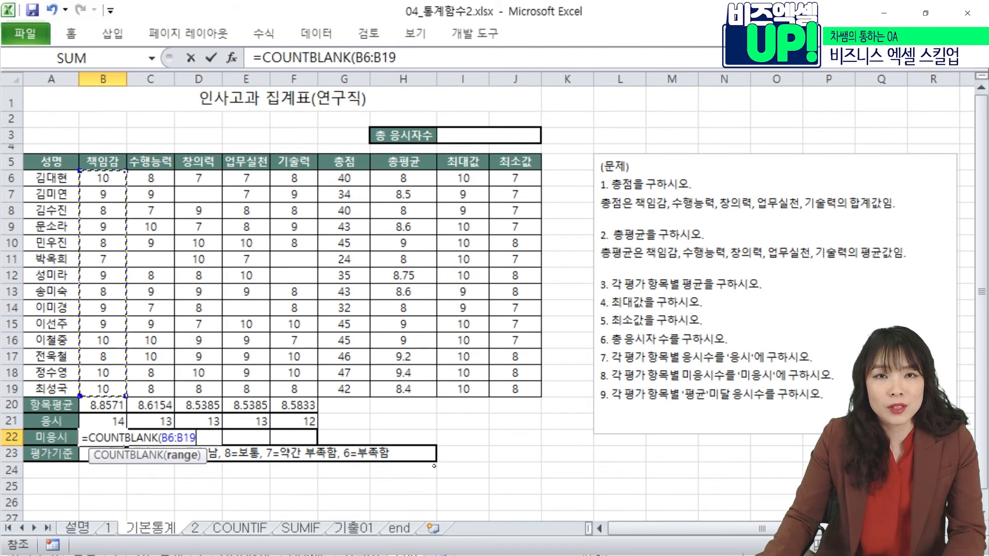
key("Return")
key("Up")
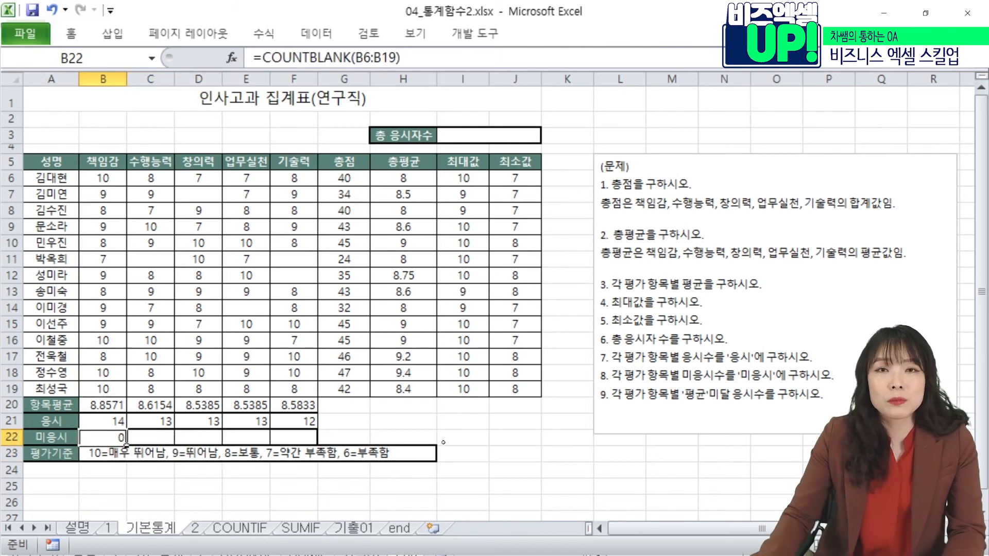
left_click_drag(127, 446, 317, 446)
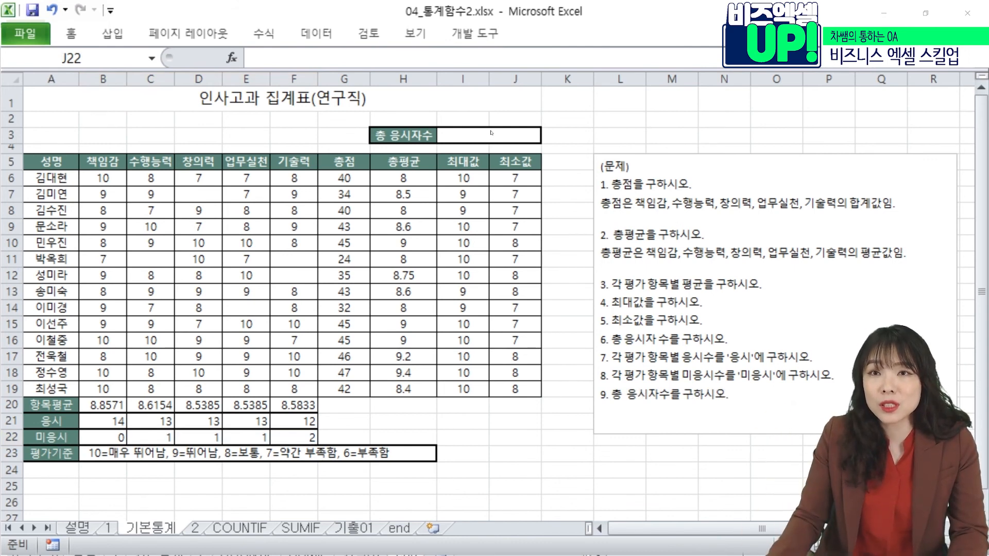
Enter =COUNTA(A6:A19) in the 총 응시자수 cell I3 to count the examinees' names.
left_click(484, 142)
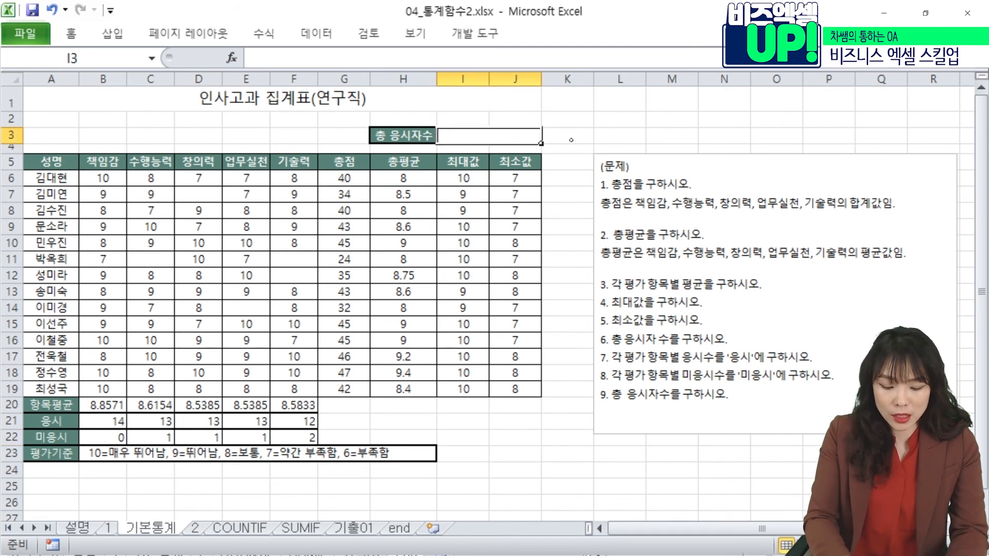
type("=채ㅕㅜㅅ")
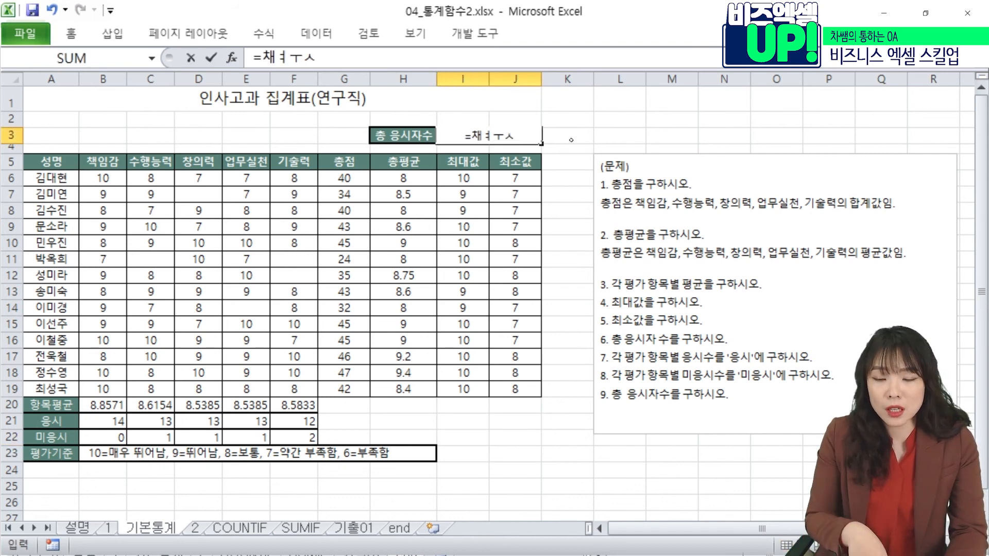
key("BackSpace")
key("BackSpace")
key("BackSpace")
key("BackSpace")
type("co")
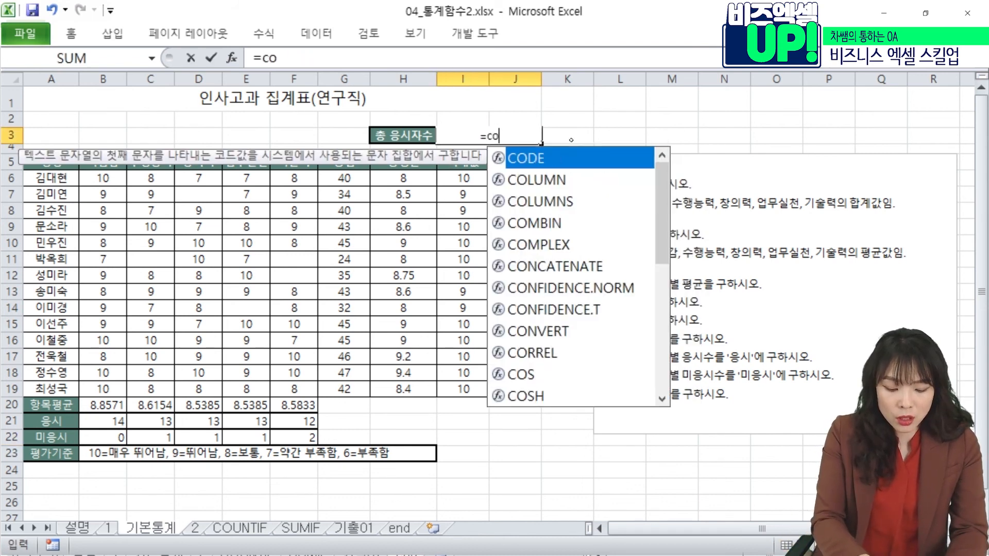
type("unt")
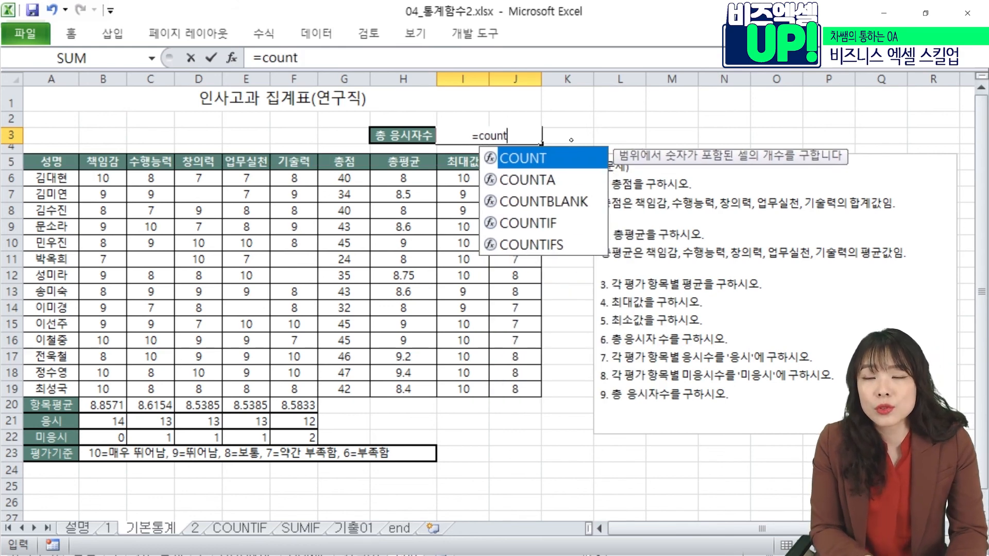
type("(")
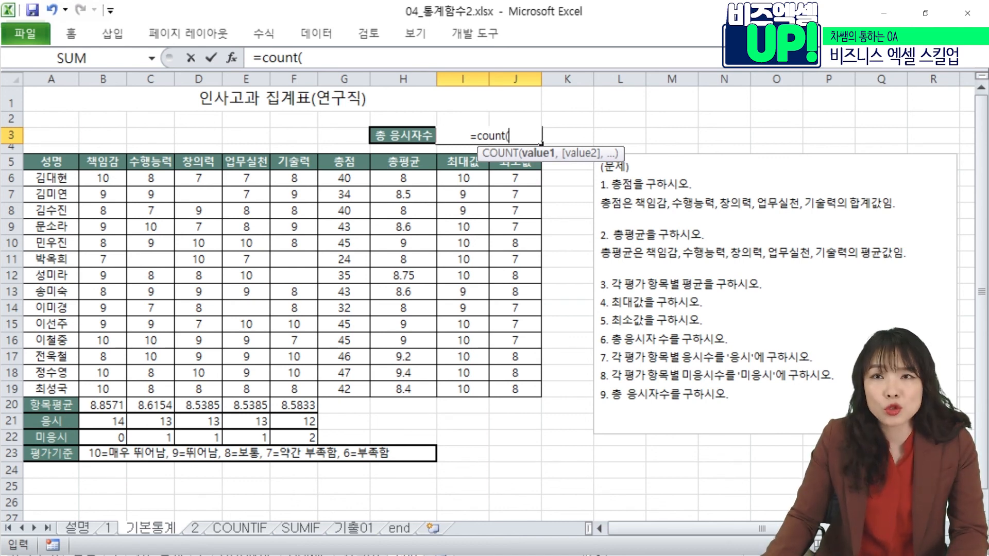
key("BackSpace")
type("A")
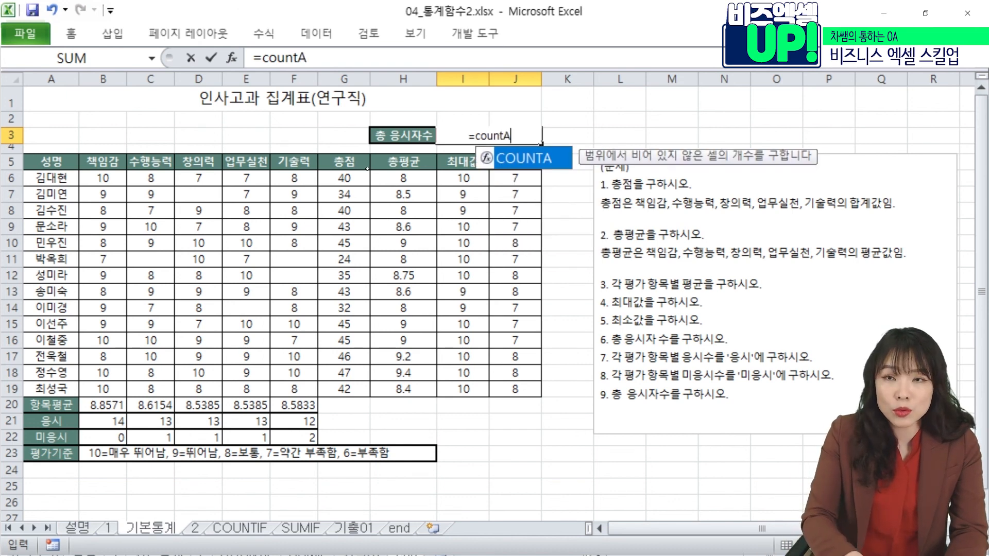
type("(")
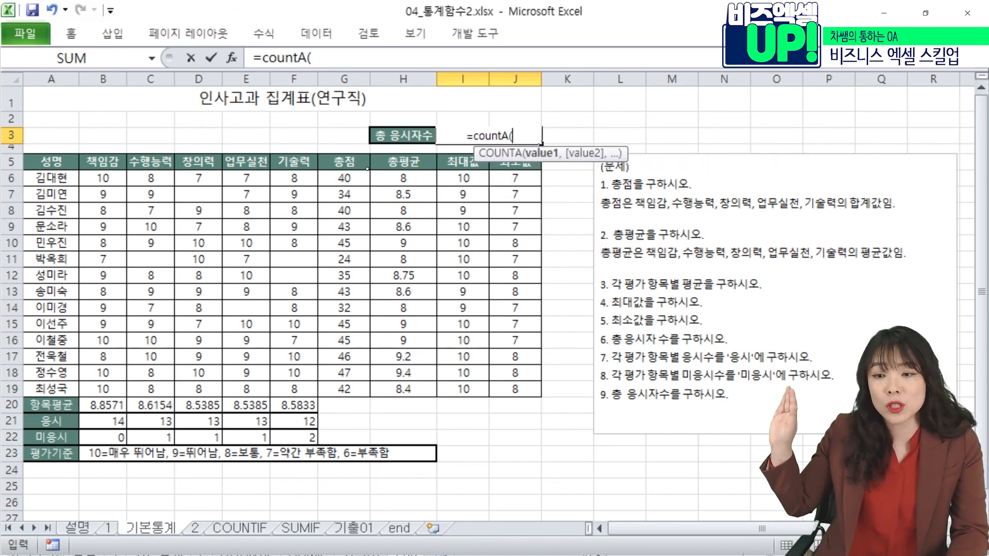
left_click_drag(51, 179, 47, 389)
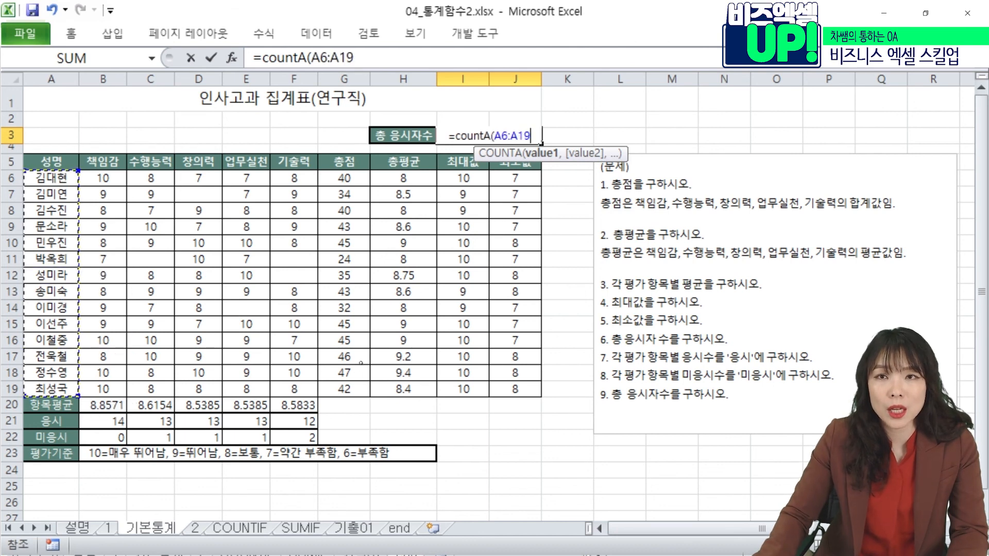
key("Return")
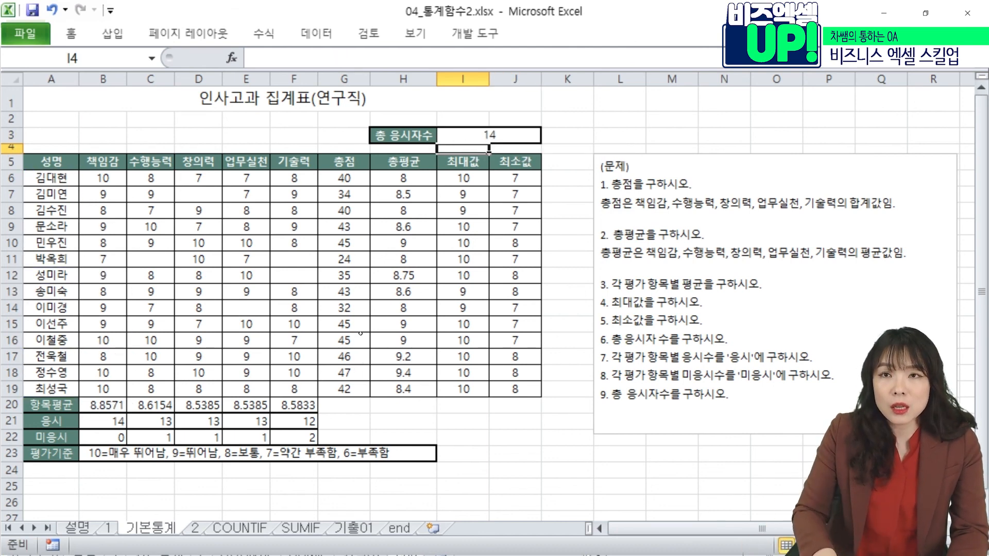
Apply the custom number format 0"명" to the 총 응시자수 cell I3.
key("Up")
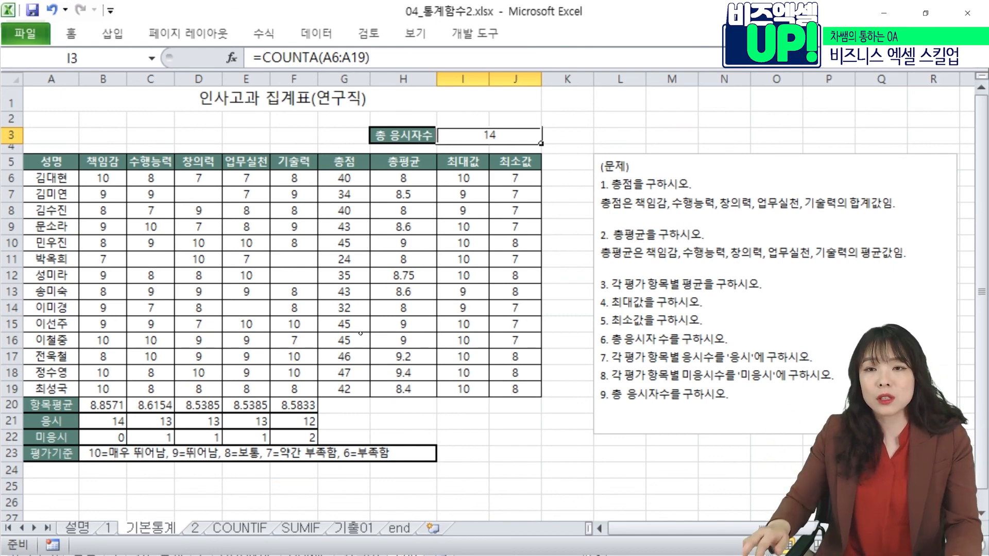
key("ctrl+1")
left_click_drag(666, 106, 264, 161)
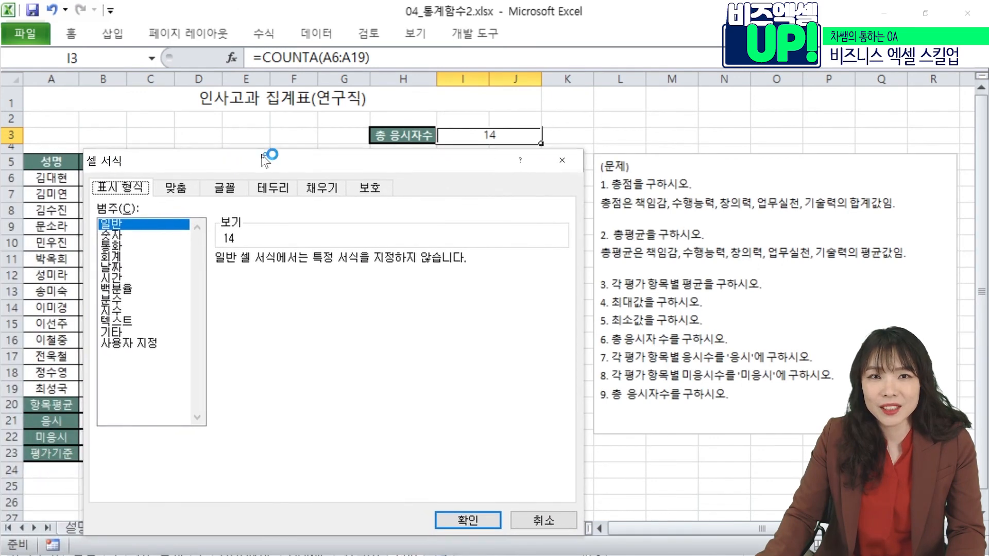
left_click(147, 343)
key("Tab")
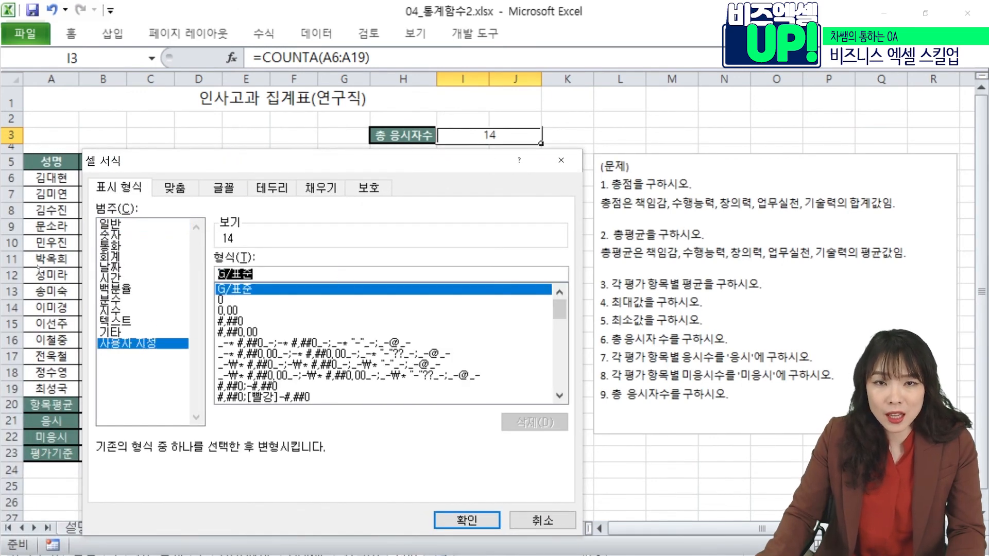
type("0\"au")
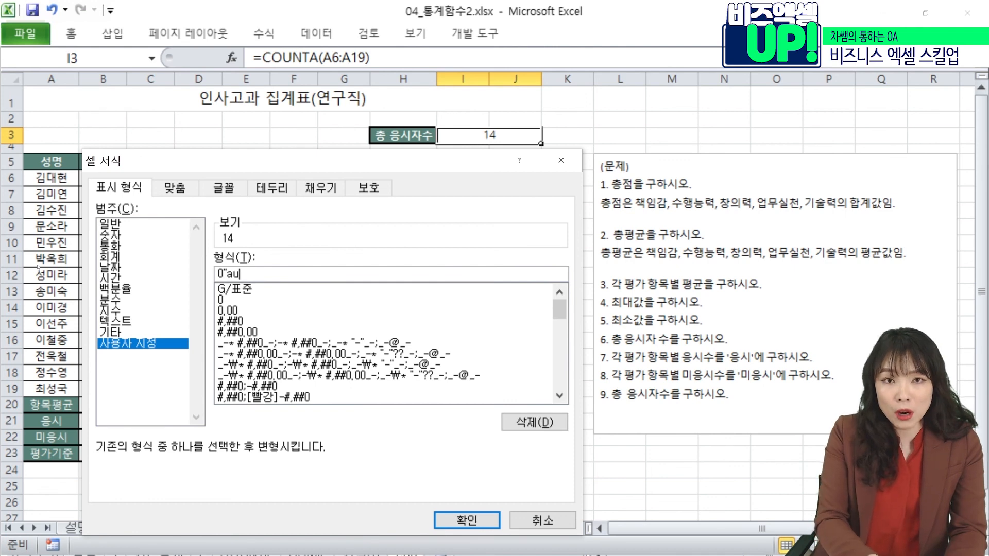
key("BackSpace")
key("BackSpace")
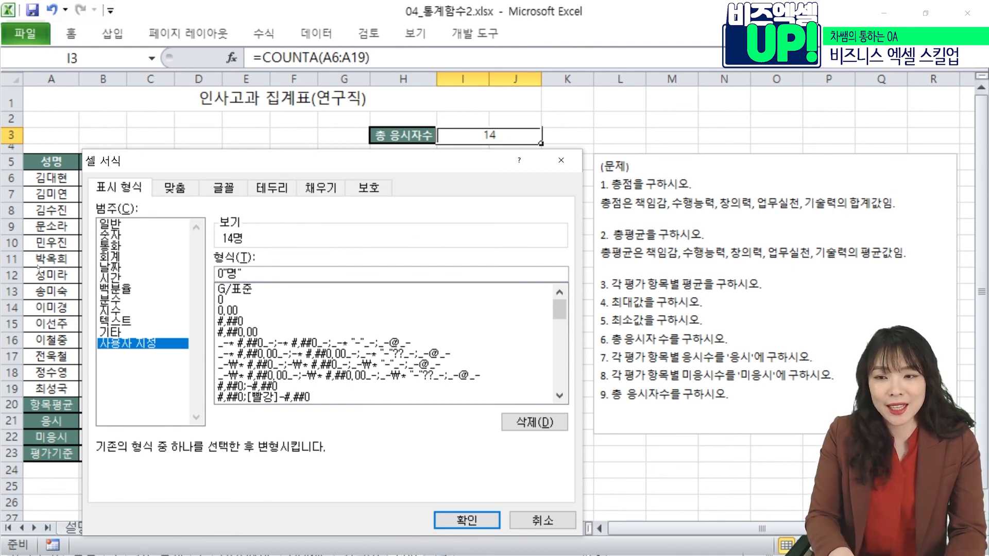
key("Return")
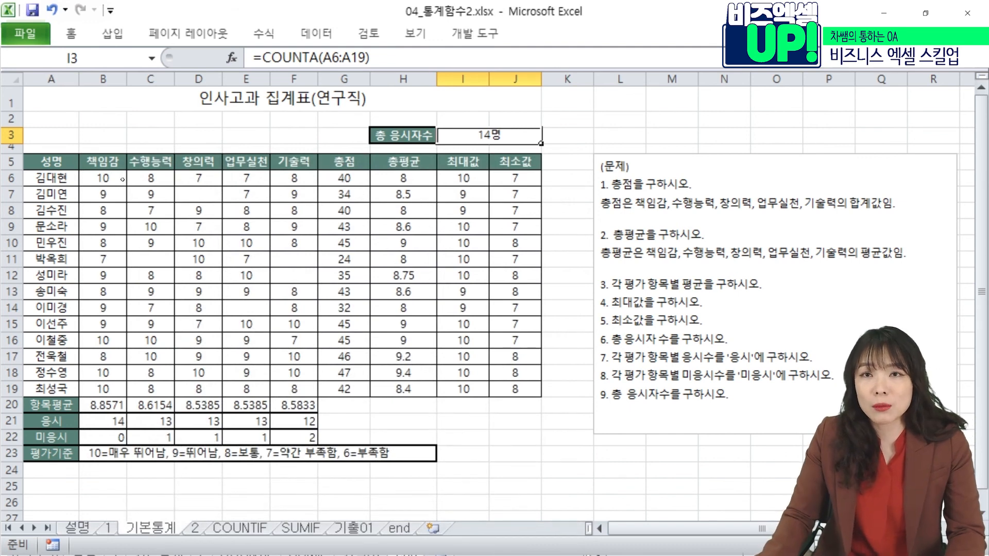